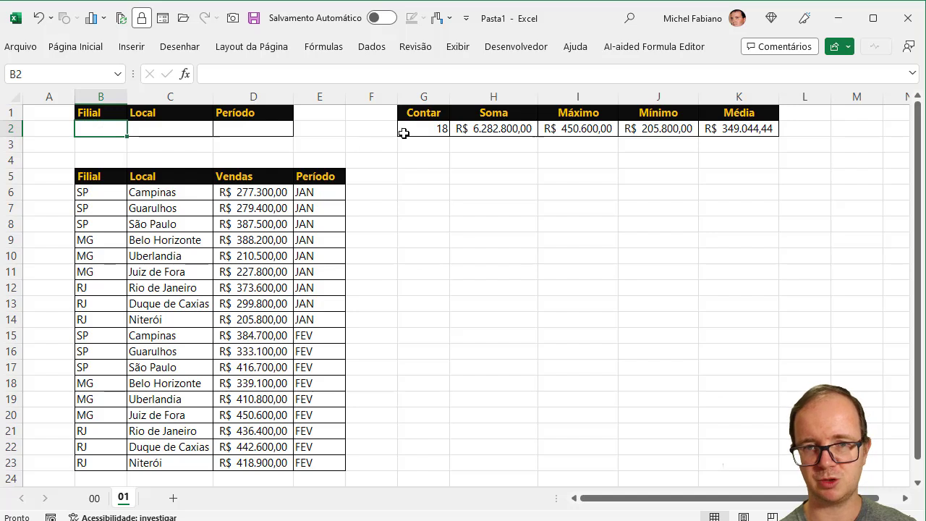
- Review the formulas behind the Contar, Soma, Máximo, Mínimo and Média results in G2:K2
{"action": "left_click", "coordinate": [429, 129]}
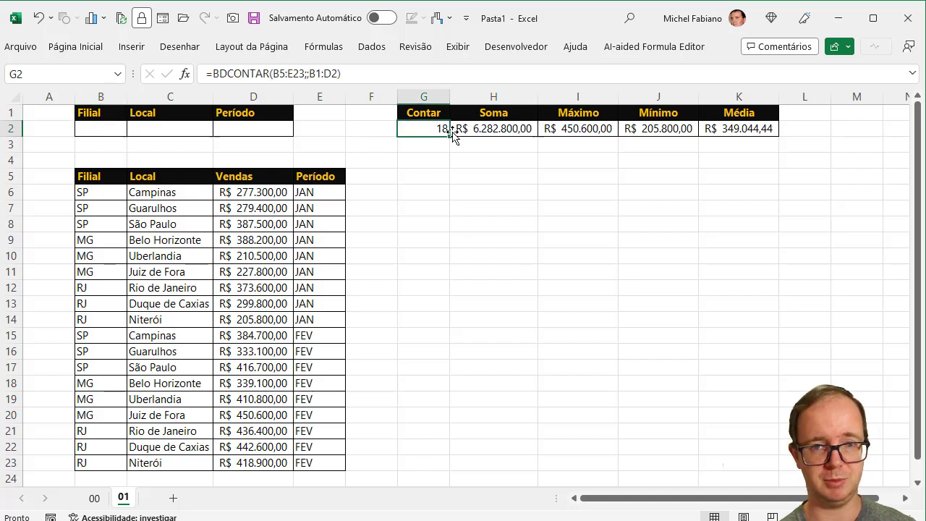
{"action": "left_click", "coordinate": [463, 129]}
{"action": "left_click", "coordinate": [577, 130]}
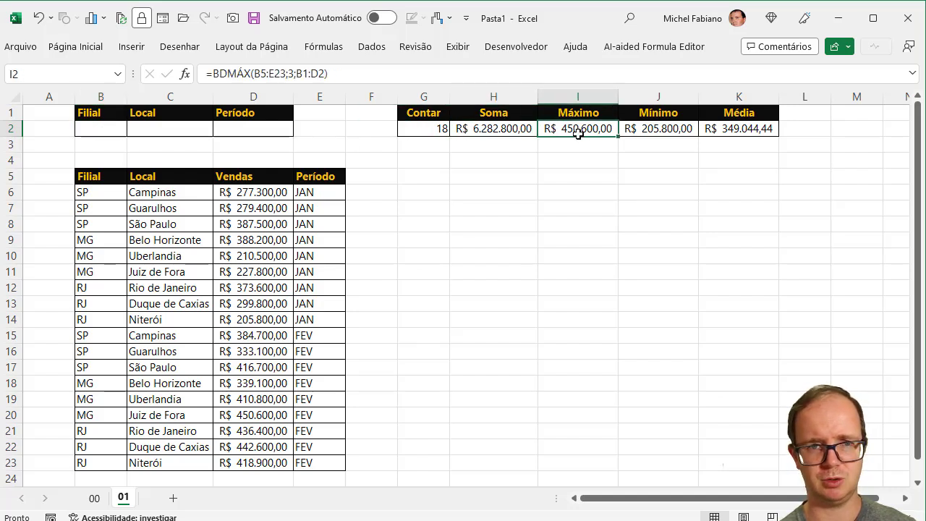
{"action": "left_click", "coordinate": [653, 130]}
{"action": "left_click", "coordinate": [728, 130]}
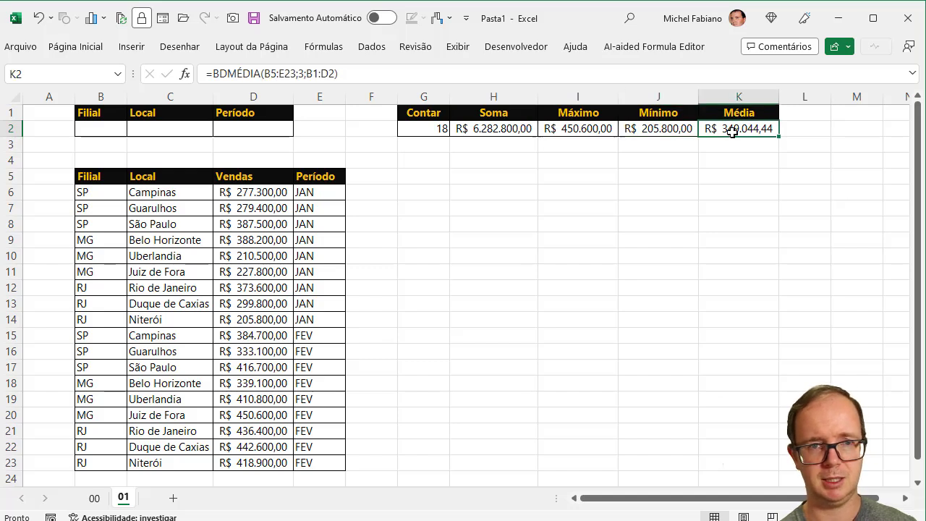
{"action": "left_click", "coordinate": [503, 227]}
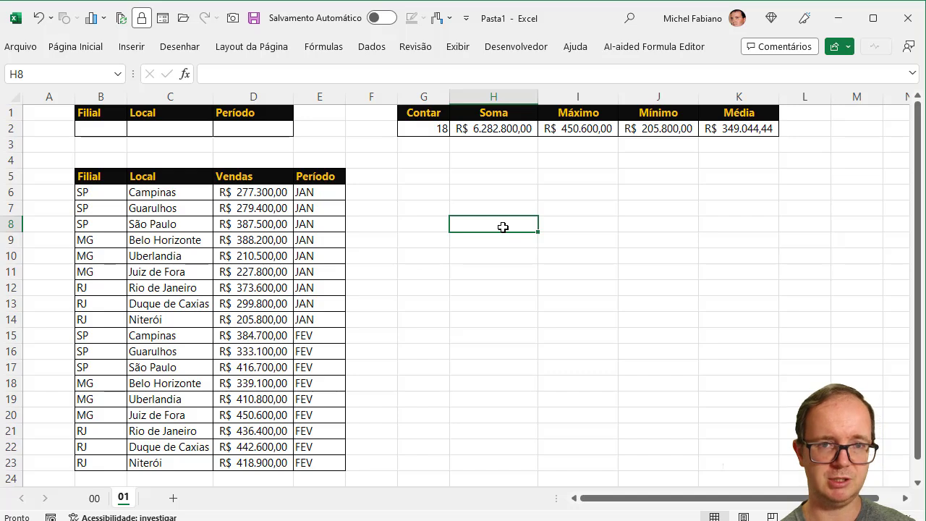
- Look through the additional function categories in the function library for database functions
{"action": "left_click", "coordinate": [330, 47]}
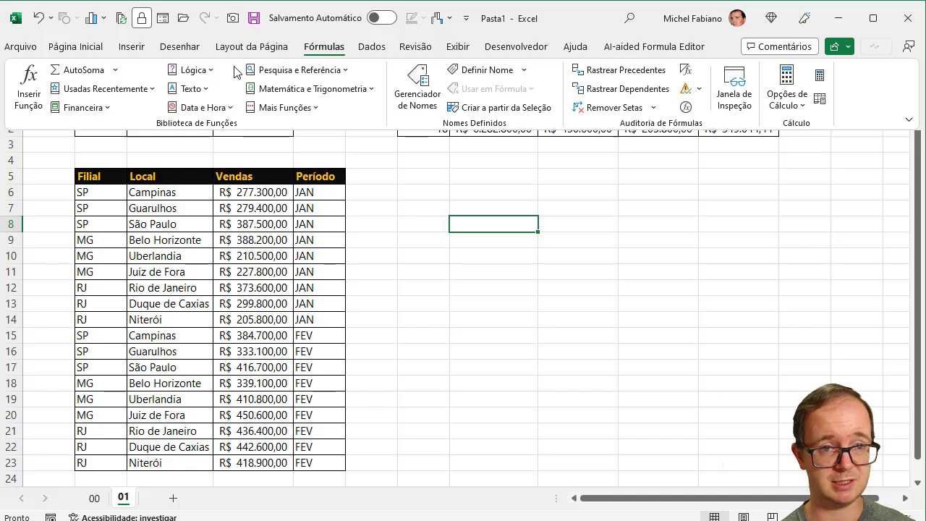
{"action": "left_click", "coordinate": [318, 110]}
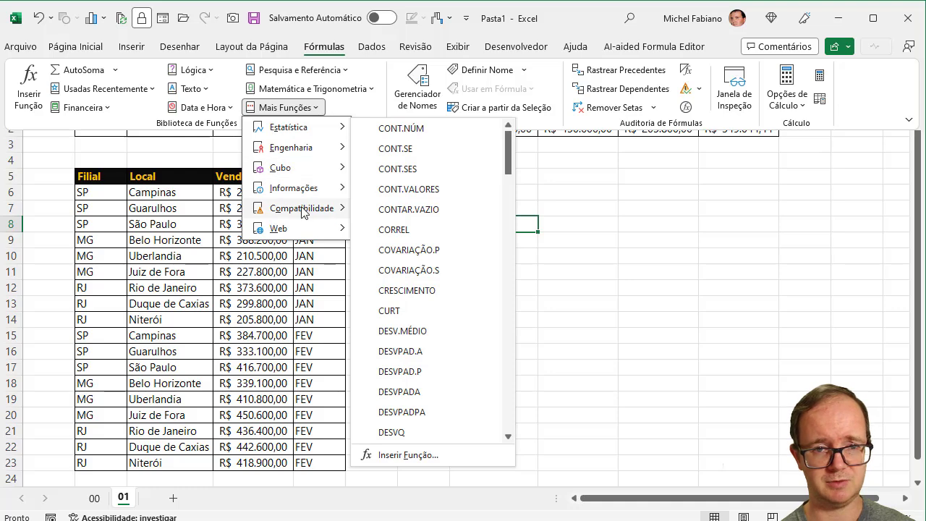
{"action": "mouse_move", "coordinate": [300, 225]}
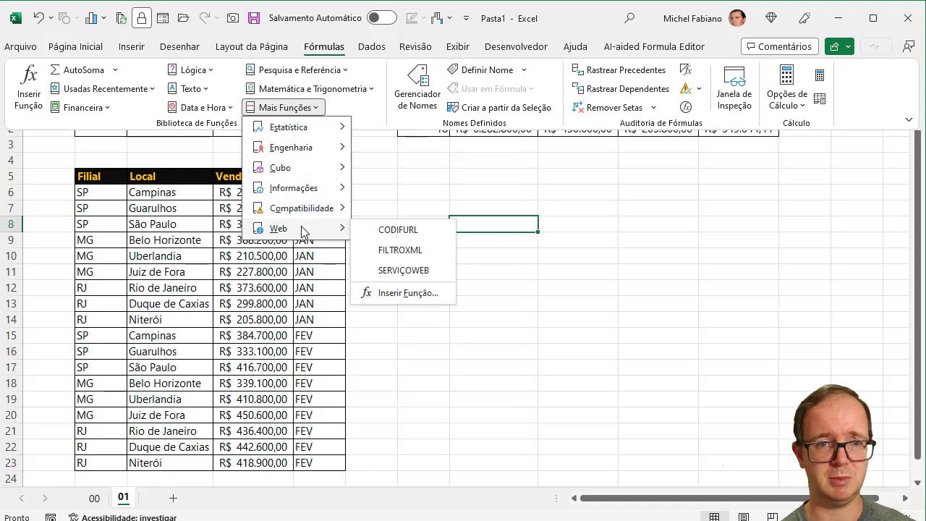
{"action": "left_click", "coordinate": [413, 181]}
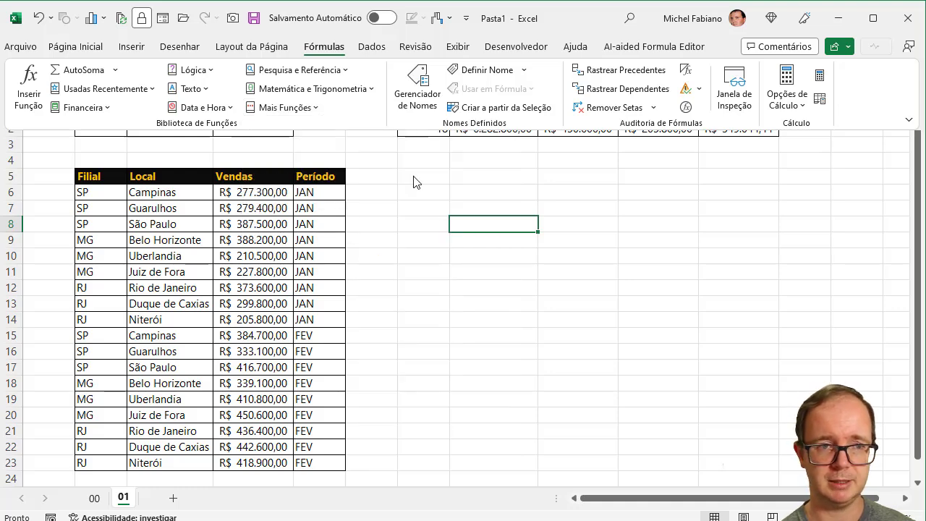
- Browse the Banco de Dados category in the Insert Function dialog, then cancel without inserting a function
{"action": "left_click", "coordinate": [31, 94]}
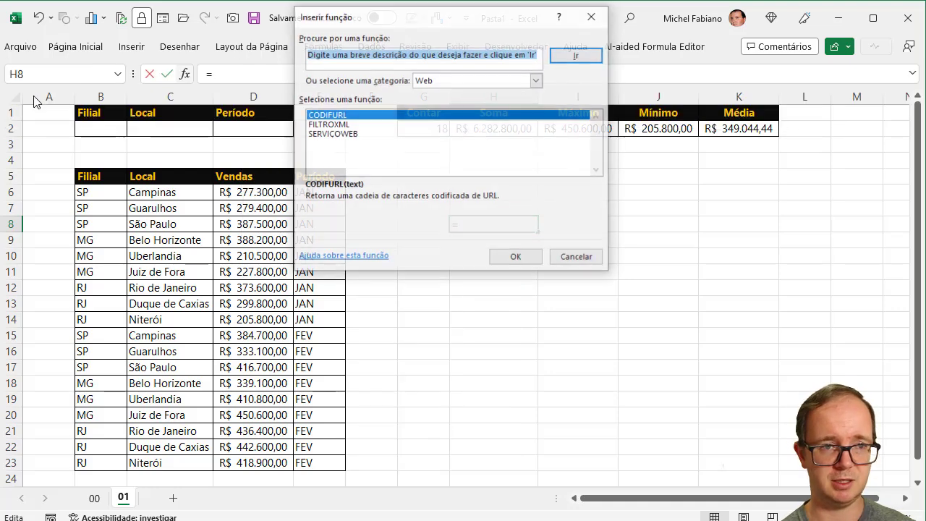
{"action": "left_click", "coordinate": [537, 81]}
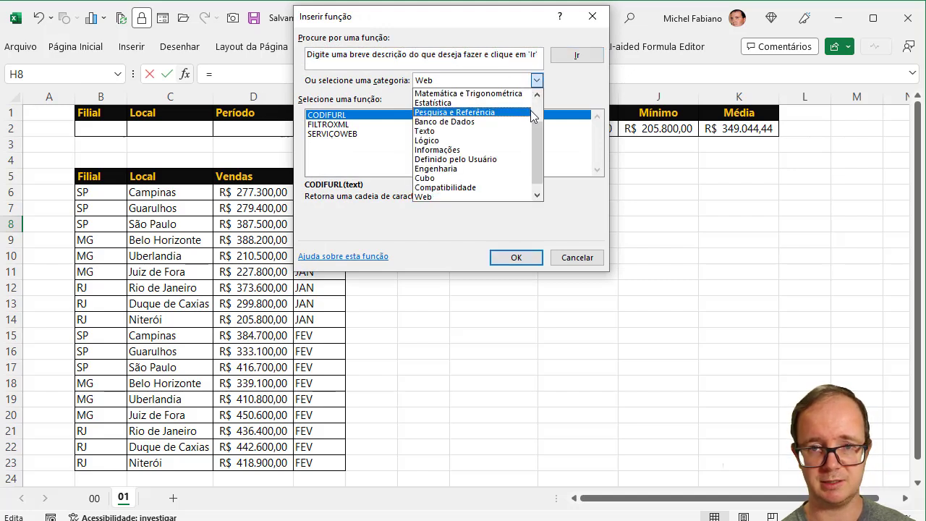
{"action": "left_click", "coordinate": [449, 121]}
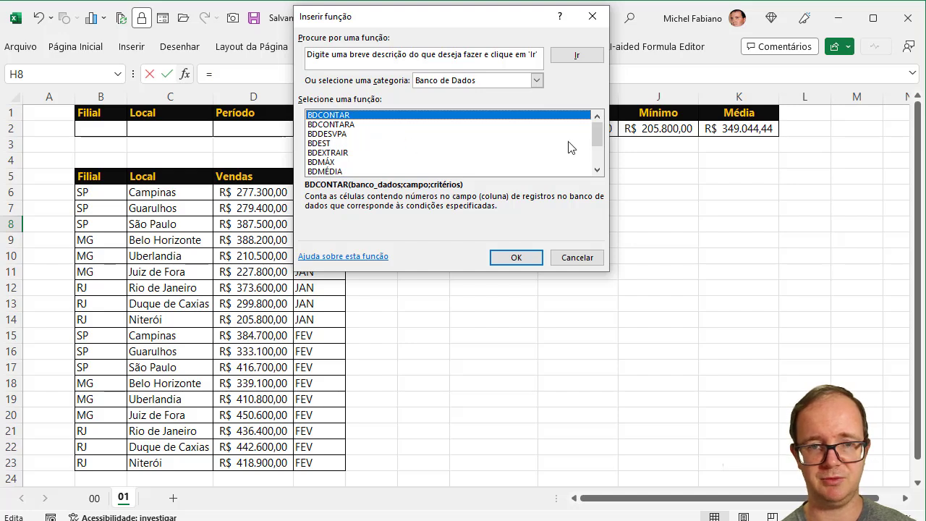
{"action": "left_click_drag", "start_coordinate": [598, 140], "coordinate": [601, 180]}
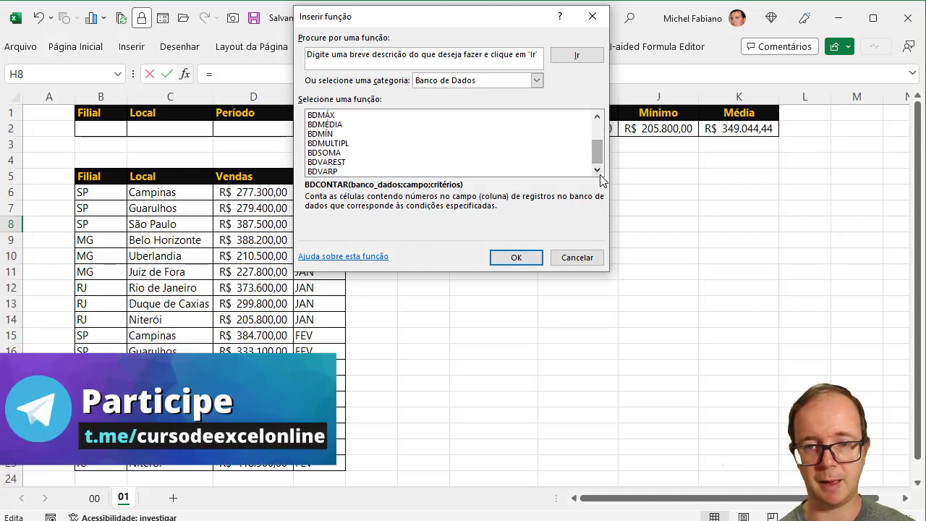
{"action": "left_click", "coordinate": [586, 262]}
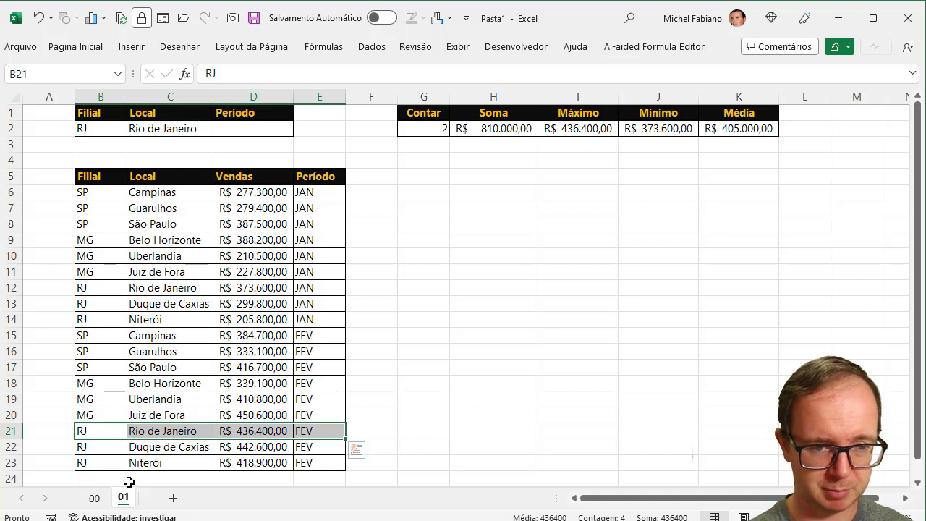
- Duplicate sheet 01 and clear the result formulas in G2:K2 on the copy
{"action": "left_click_drag", "start_coordinate": [120, 500], "coordinate": [144, 502]}
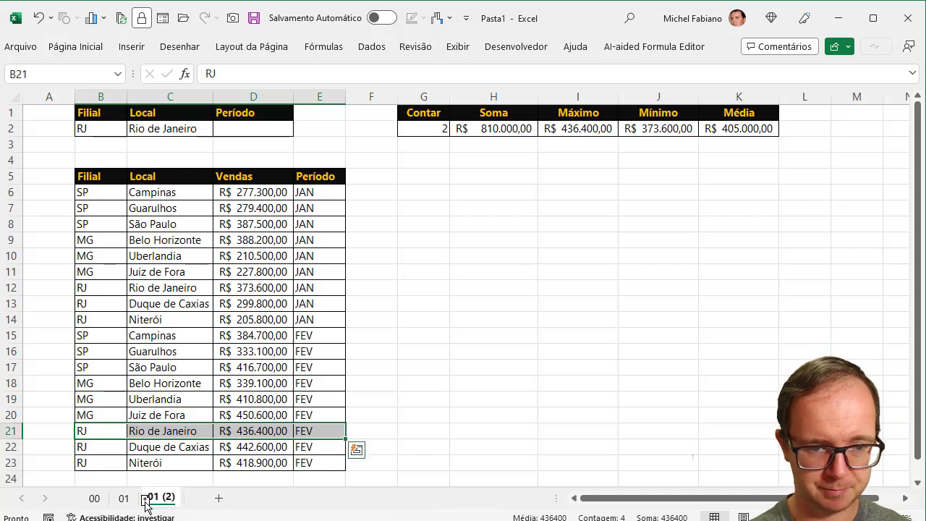
{"action": "left_click_drag", "start_coordinate": [117, 133], "coordinate": [241, 127]}
{"action": "left_click", "coordinate": [241, 127]}
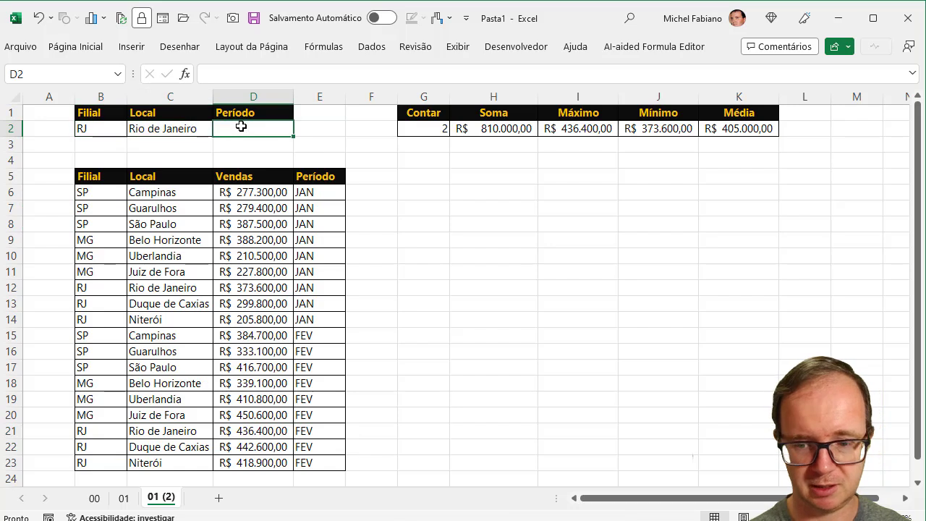
{"action": "left_click_drag", "start_coordinate": [440, 128], "coordinate": [730, 127]}
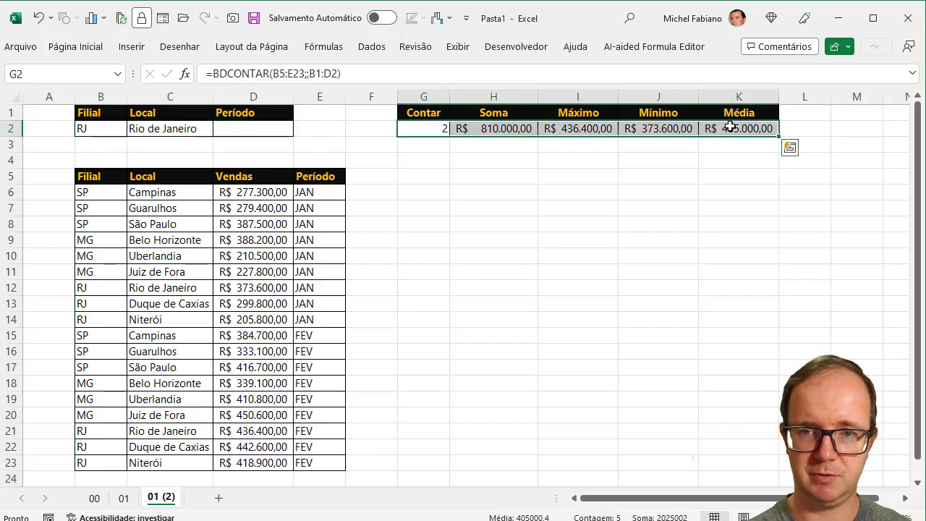
{"action": "key", "text": "Delete"}
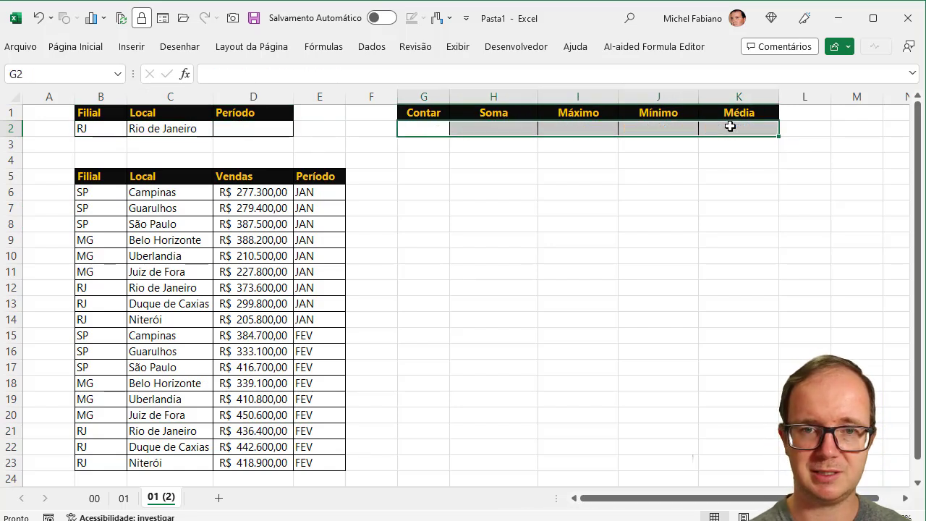
- Enter =BDCONTAR(B5:E23;;B1:D2) in G2 to count the records matching the criteria, leaving the field argument empty
{"action": "left_click", "coordinate": [418, 128]}
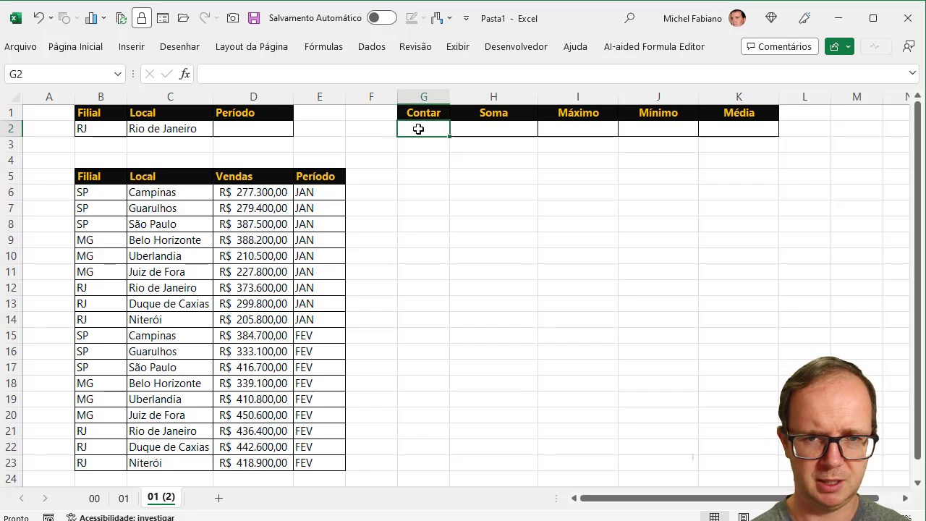
{"action": "type", "text": "=bdco"}
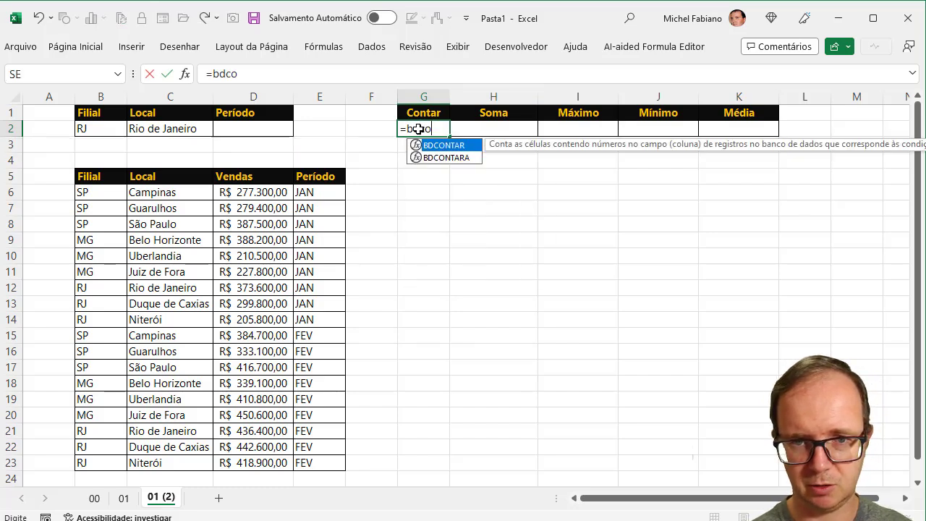
{"action": "type", "text": "ntar("}
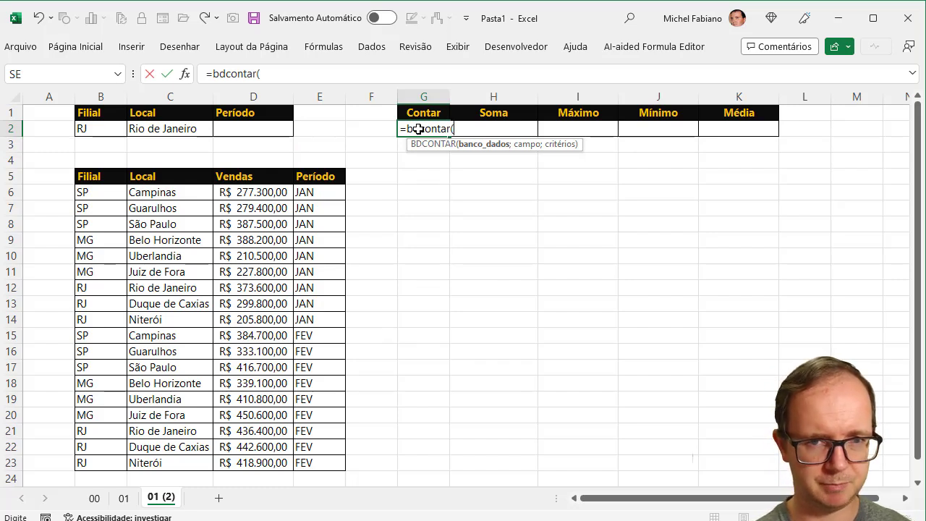
{"action": "left_click_drag", "start_coordinate": [108, 179], "coordinate": [313, 460]}
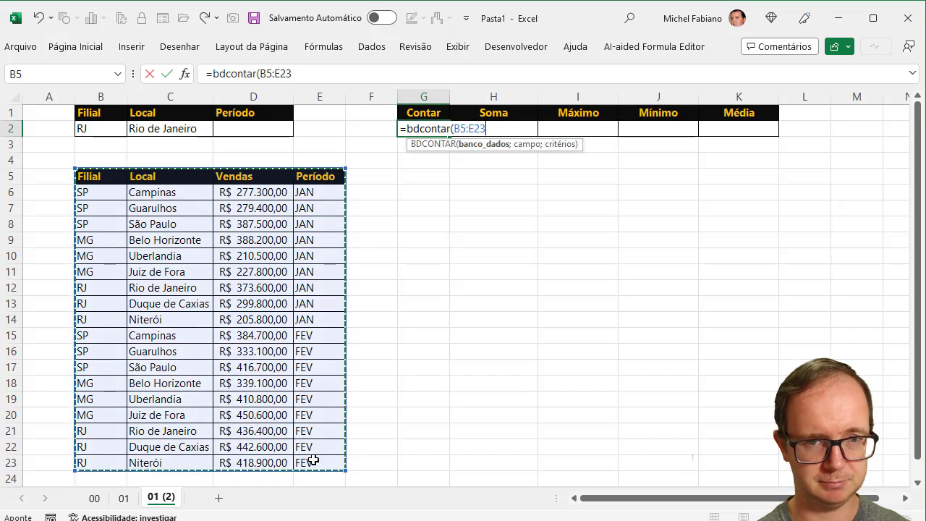
{"action": "type", "text": ";"}
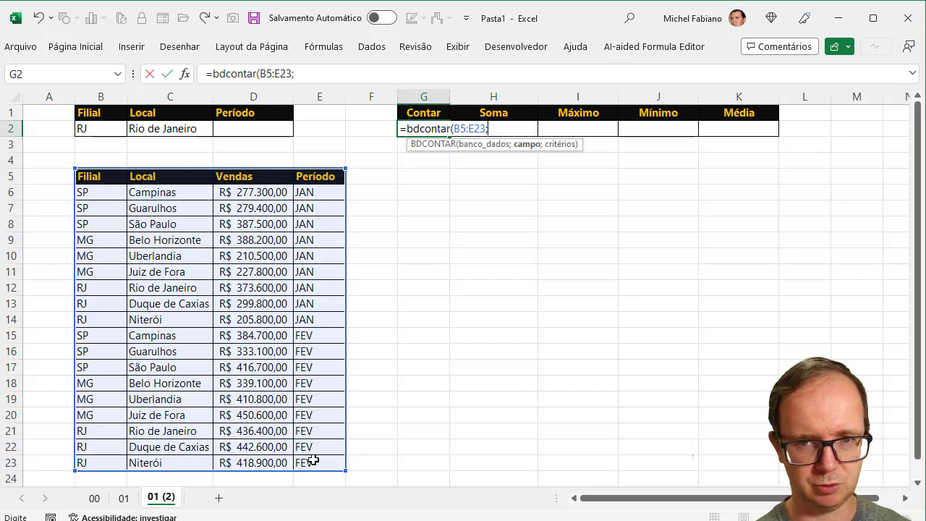
{"action": "type", "text": ";"}
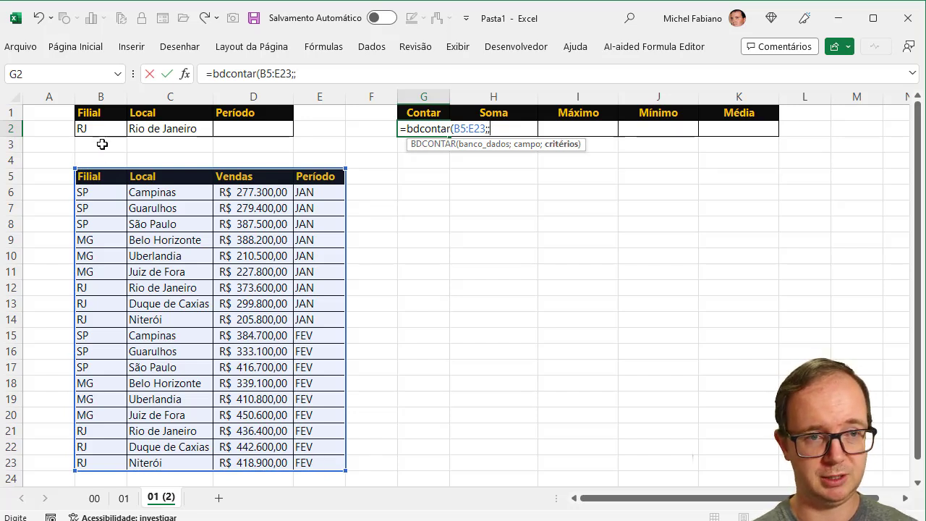
{"action": "left_click", "coordinate": [101, 120]}
{"action": "left_click_drag", "start_coordinate": [101, 119], "coordinate": [269, 132]}
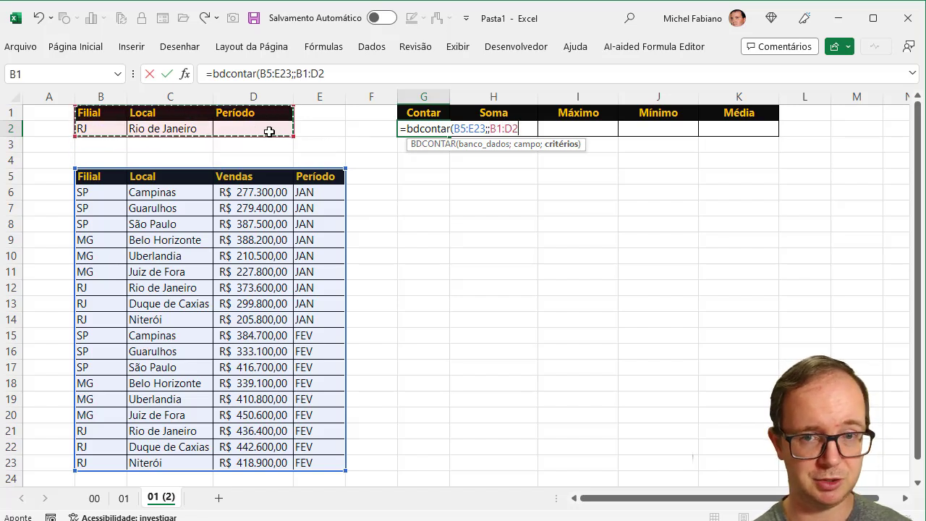
{"action": "type", "text": ")"}
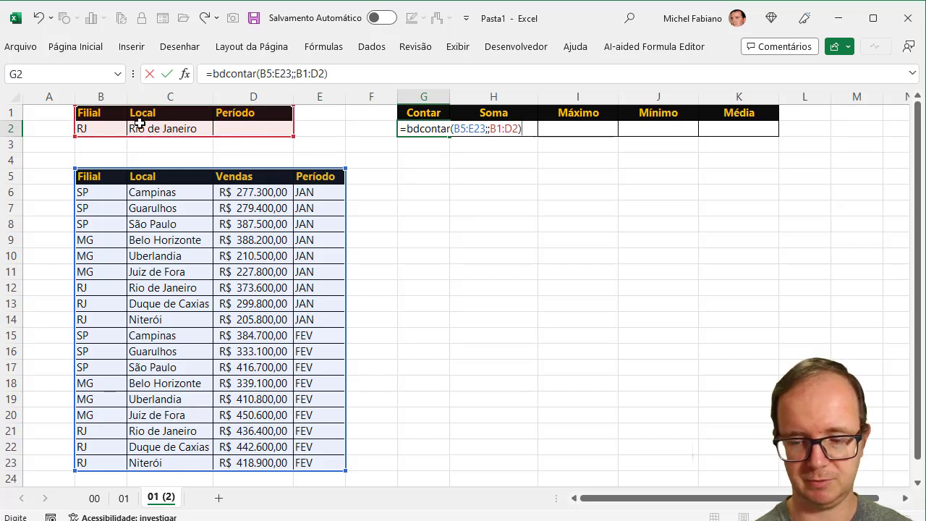
{"action": "key", "text": "Return"}
- Clear the Local criterion in C2 and check the RJ rows of the table against the count
{"action": "key", "text": "Up"}
{"action": "key", "text": "Left"}
{"action": "key", "text": "Left"}
{"action": "key", "text": "Left"}
{"action": "key", "text": "Left"}
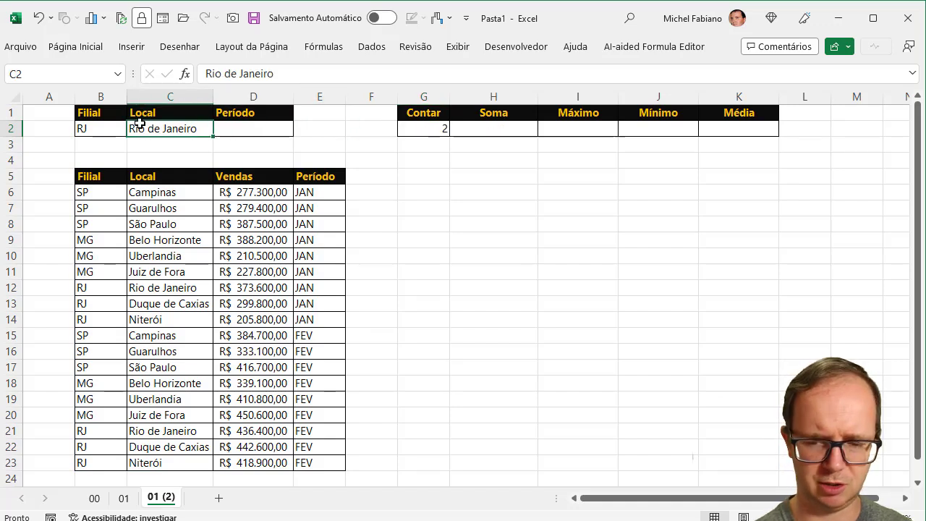
{"action": "key", "text": "Delete"}
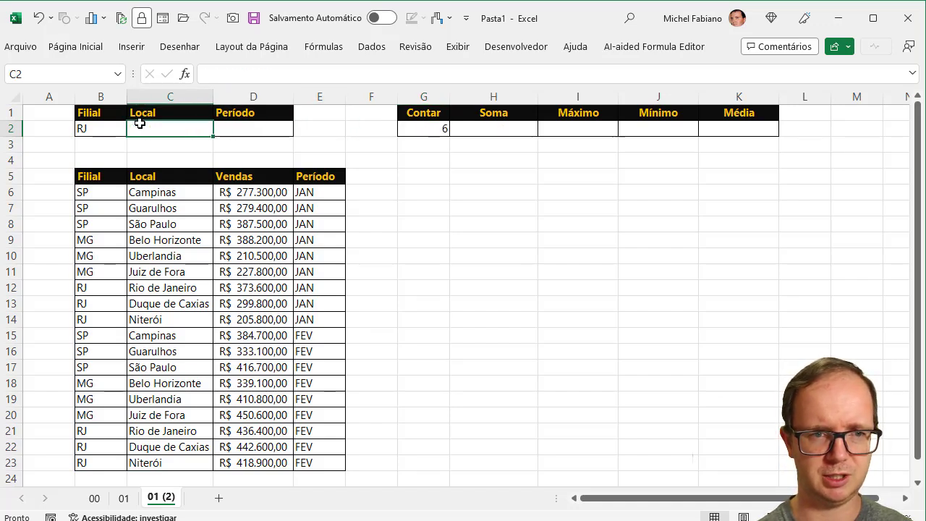
{"action": "left_click_drag", "start_coordinate": [99, 287], "coordinate": [102, 320]}
{"action": "left_click_drag", "start_coordinate": [97, 431], "coordinate": [96, 461]}
- Clear the Filial criterion in B2 and set the Período criterion in D2 to FEV
{"action": "left_click", "coordinate": [87, 132]}
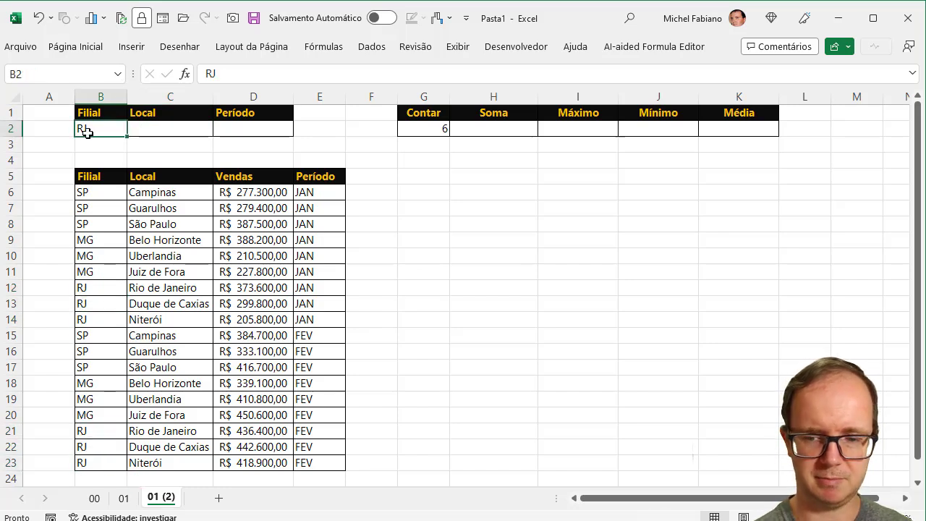
{"action": "key", "text": "Delete"}
{"action": "key", "text": "Right"}
{"action": "key", "text": "Right"}
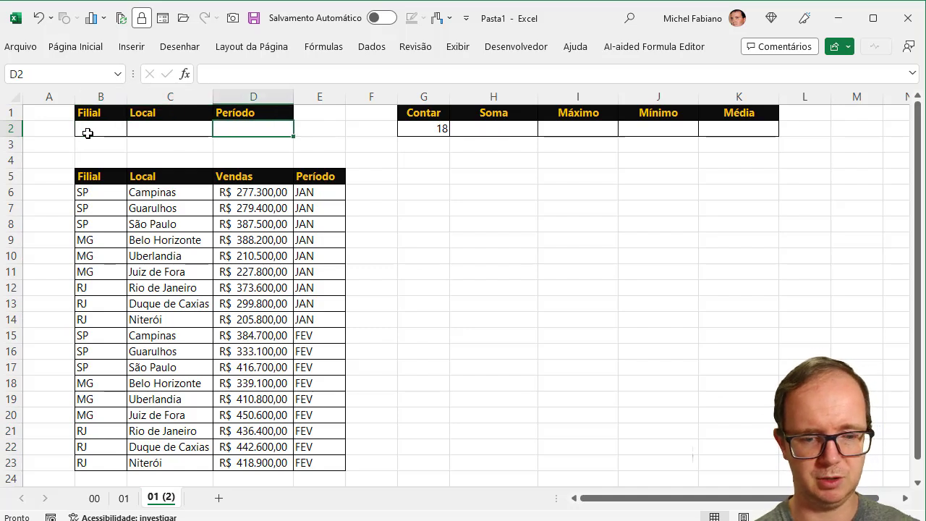
{"action": "type", "text": "FEV"}
{"action": "key", "text": "Return"}
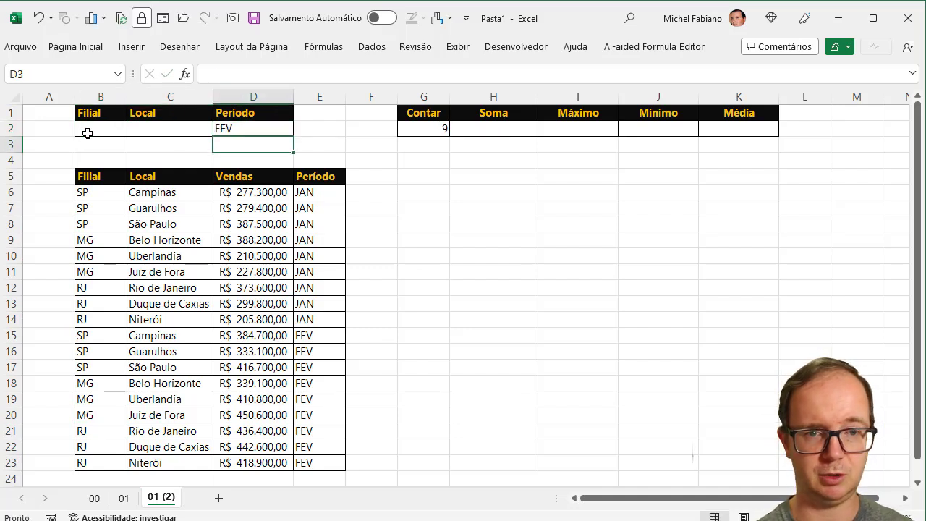
- Check the FEV rows of the table against the count and set the Local criterion in C2 to campinas
{"action": "left_click_drag", "start_coordinate": [314, 374], "coordinate": [319, 416]}
{"action": "left_click_drag", "start_coordinate": [318, 335], "coordinate": [316, 460]}
{"action": "left_click", "coordinate": [168, 127]}
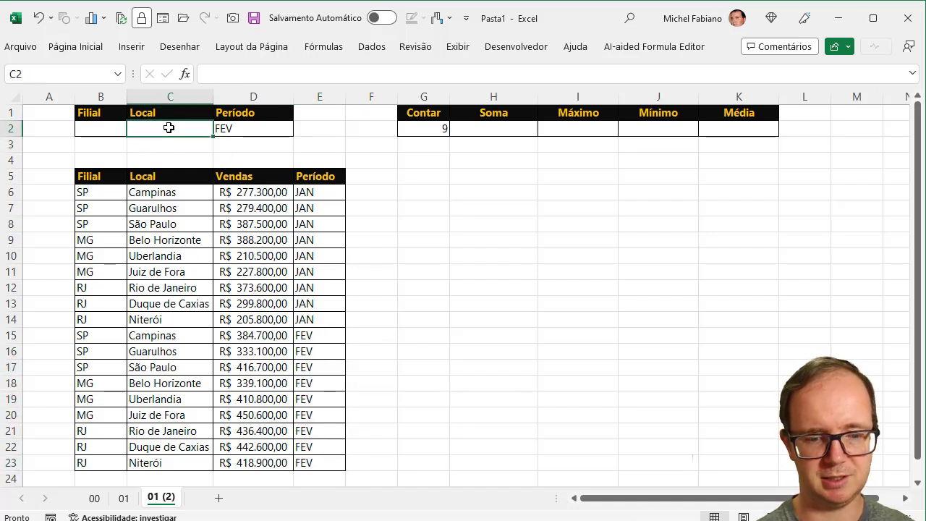
{"action": "type", "text": "campinas"}
{"action": "key", "text": "Return"}
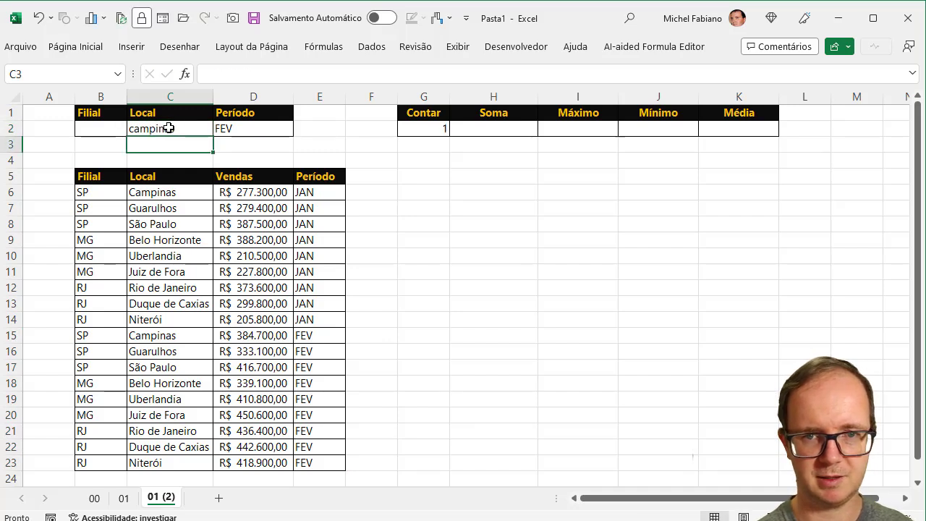
- Clear the Período criterion in D2 and the Local criterion in C2, ending on the Soma result cell H2
{"action": "key", "text": "Up"}
{"action": "key", "text": "Left"}
{"action": "key", "text": "Right"}
{"action": "key", "text": "Right"}
{"action": "key", "text": "Right"}
{"action": "key", "text": "Left"}
{"action": "key", "text": "Delete"}
{"action": "key", "text": "Left"}
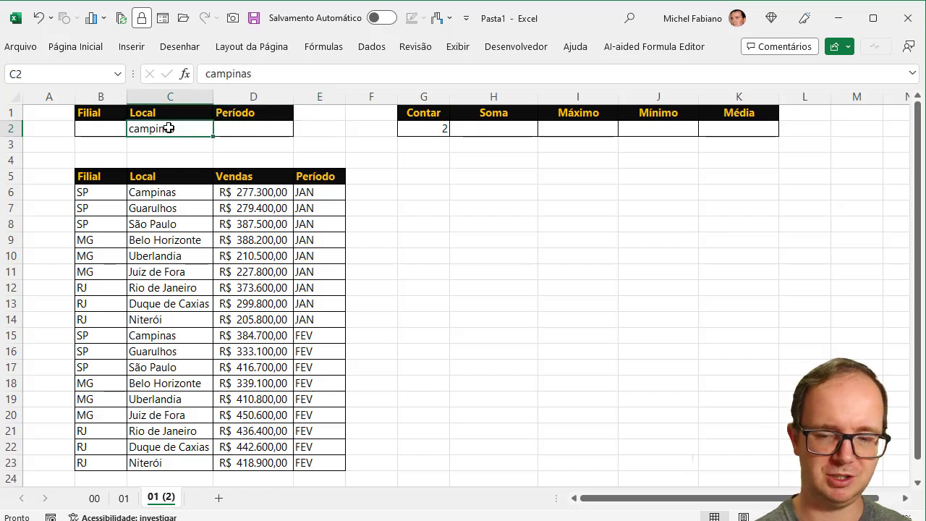
{"action": "key", "text": "Delete"}
{"action": "key", "text": "Right"}
{"action": "key", "text": "Right"}
{"action": "key", "text": "Right"}
{"action": "key", "text": "Right"}
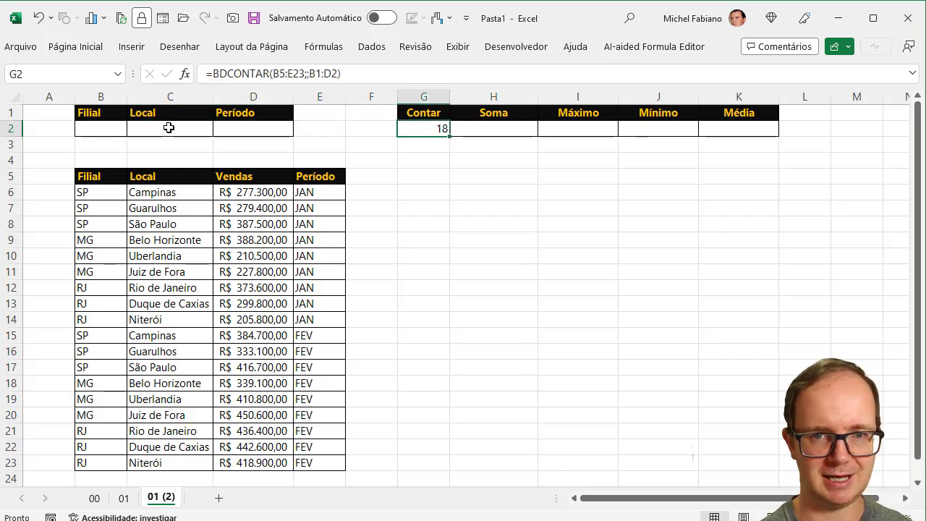
{"action": "key", "text": "Right"}
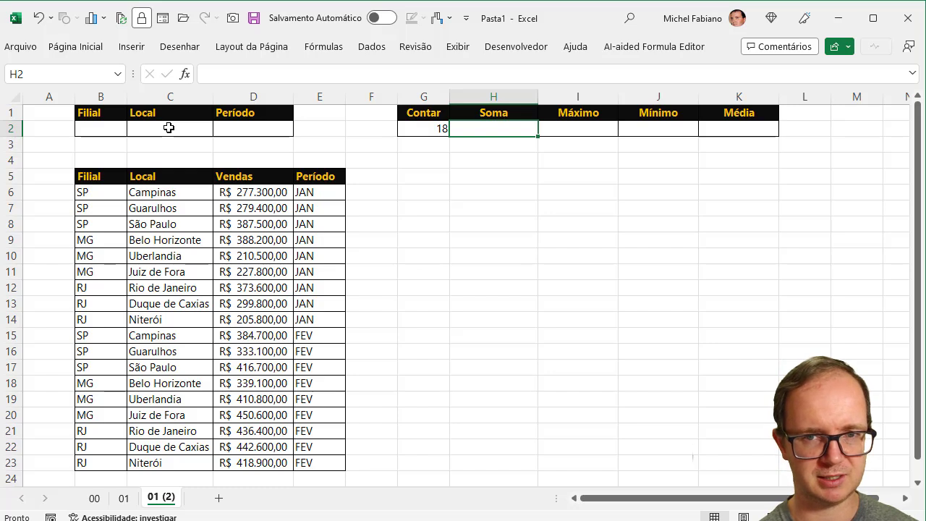
- Enter =BDSOMA(B5:E23;3;B1:D2) in the Soma cell H2 to sum the sales that match the criteria
{"action": "type", "text": "=bdso"}
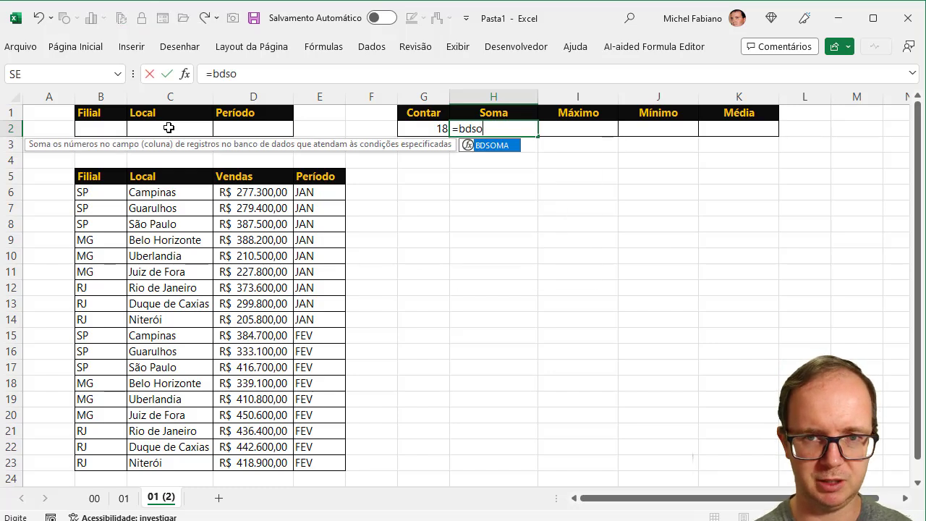
{"action": "type", "text": "ma("}
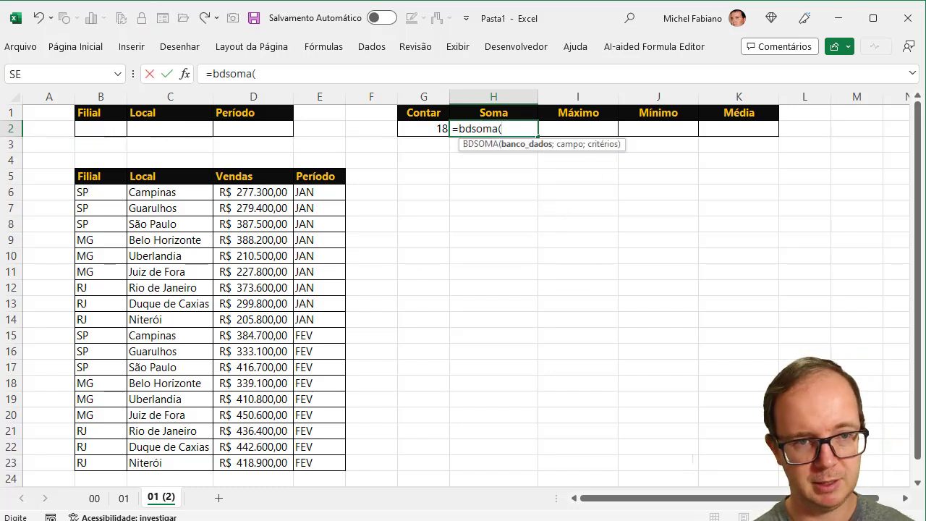
{"action": "left_click", "coordinate": [96, 177]}
{"action": "left_click_drag", "start_coordinate": [96, 177], "coordinate": [313, 460]}
{"action": "type", "text": ";"}
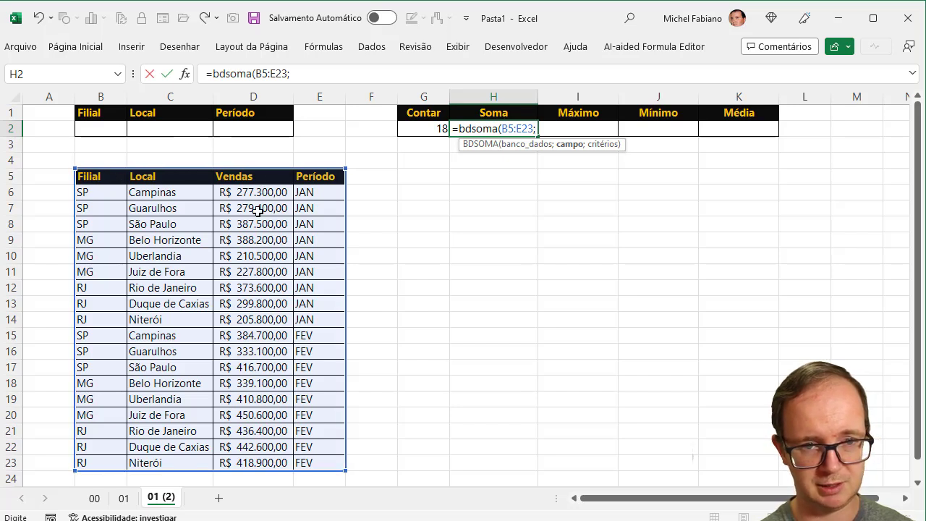
{"action": "type", "text": "3"}
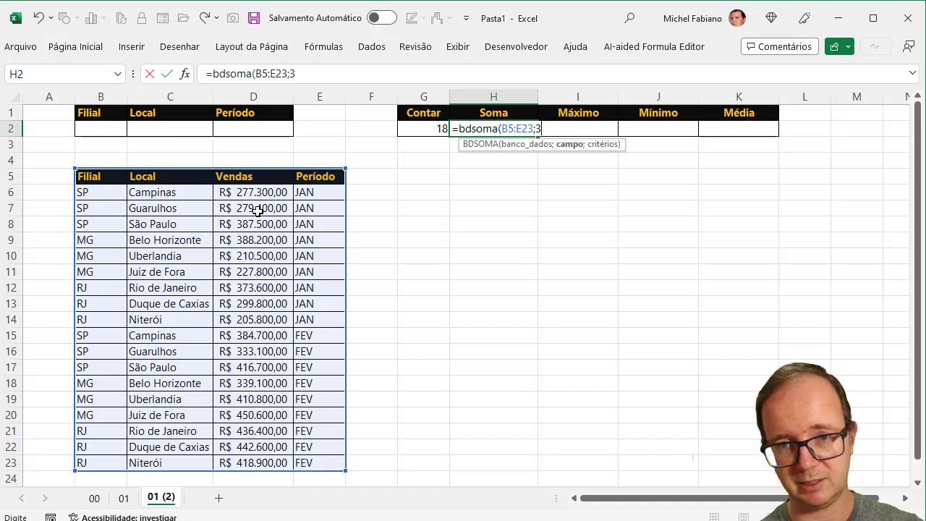
{"action": "type", "text": ";"}
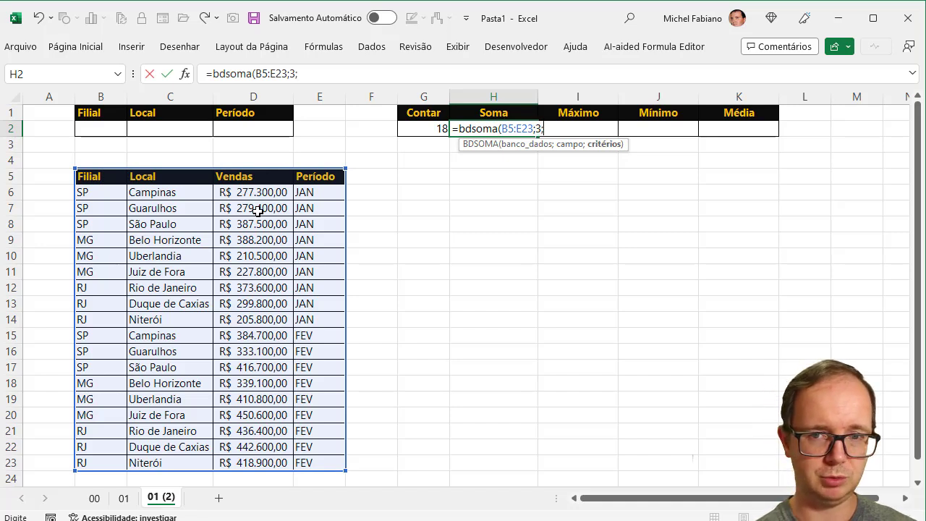
{"action": "left_click_drag", "start_coordinate": [112, 116], "coordinate": [262, 130]}
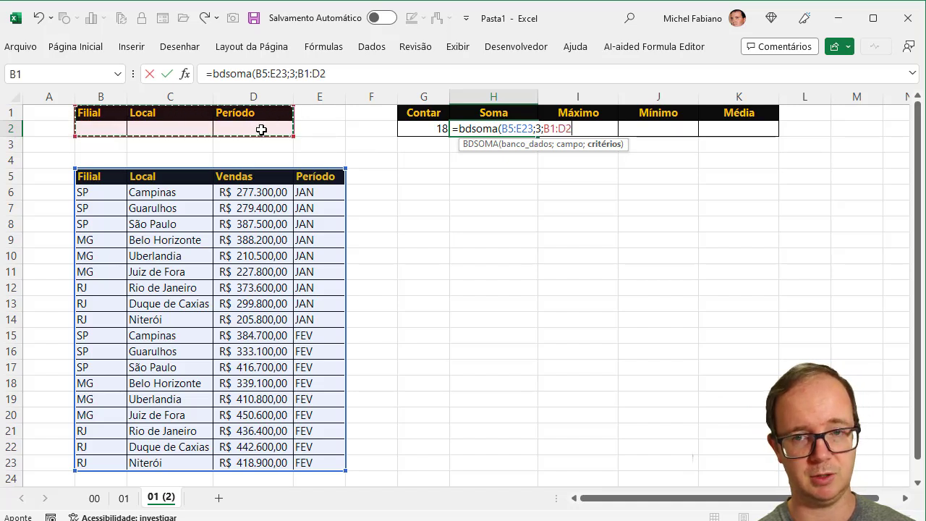
{"action": "type", "text": ")"}
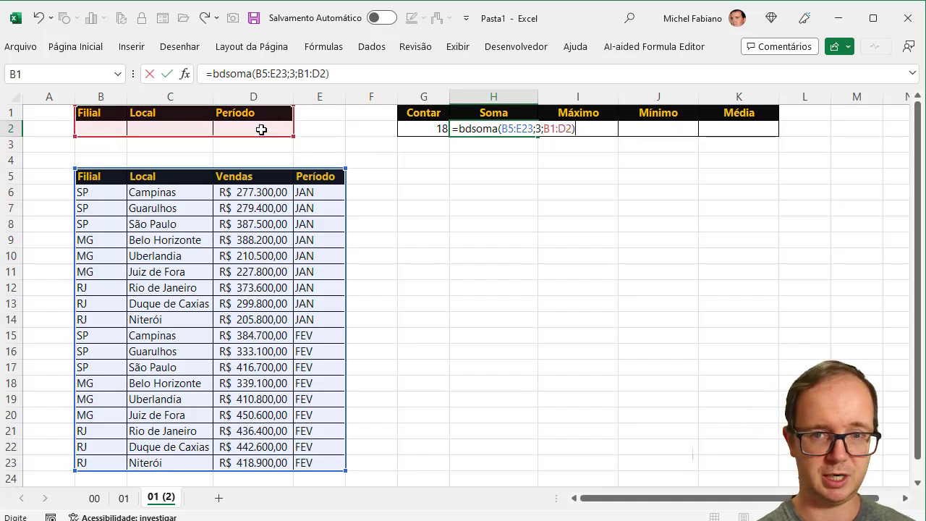
{"action": "key", "text": "ctrl+Return"}
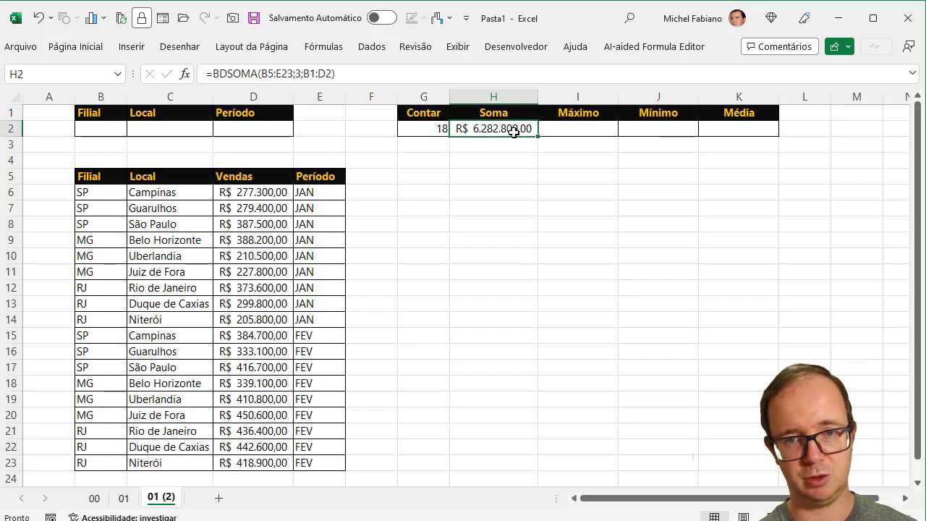
- Check the Soma result against the Vendas values in D6:D23 and set the Filial criterion in B2 to SP
{"action": "left_click_drag", "start_coordinate": [268, 195], "coordinate": [262, 461]}
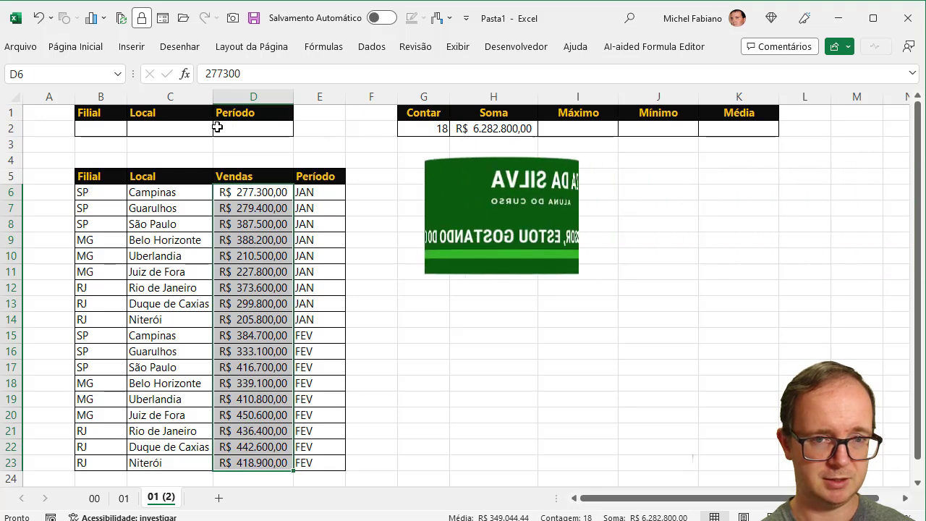
{"action": "left_click", "coordinate": [189, 130]}
{"action": "key", "text": "Left"}
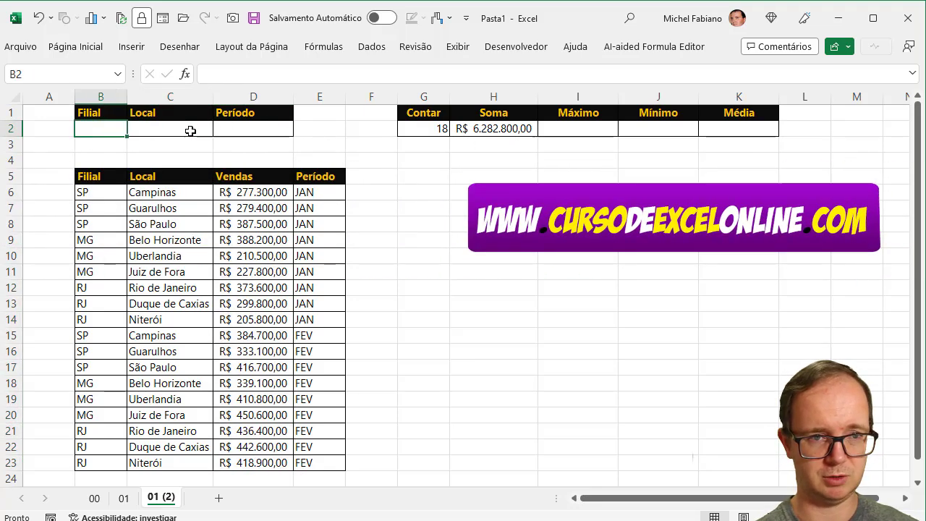
{"action": "type", "text": "SP"}
{"action": "key", "text": "Return"}
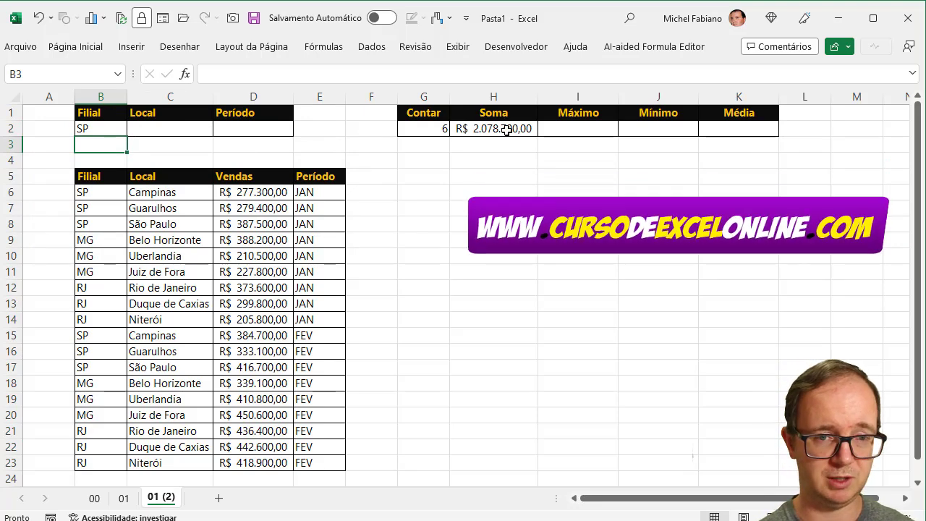
- Set the Local criterion in C2 to Campinas
{"action": "left_click", "coordinate": [201, 130]}
{"action": "type", "text": "Camp"}
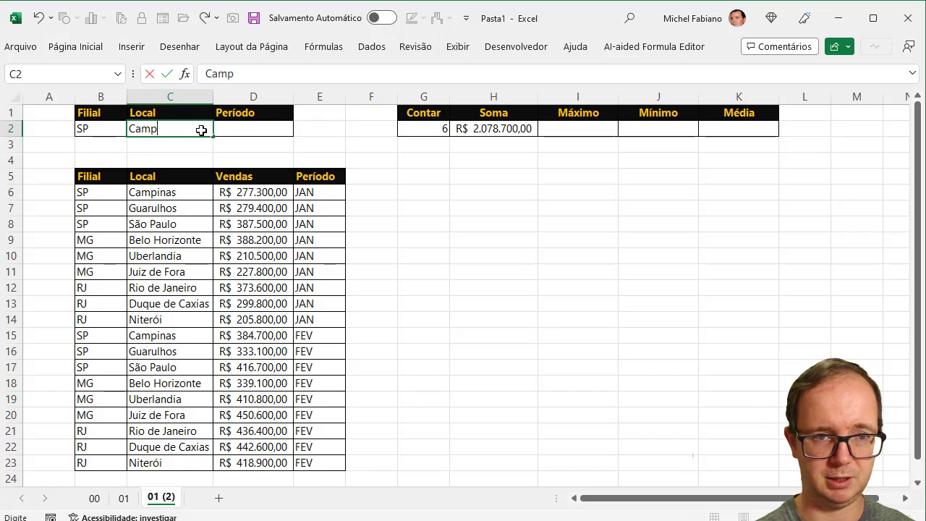
{"action": "type", "text": "inas"}
{"action": "key", "text": "Tab"}
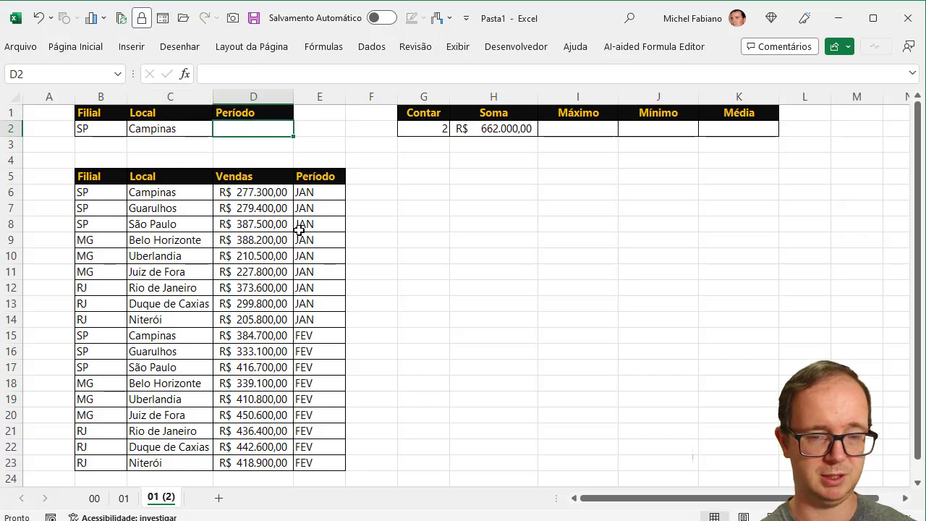
- Enter =BDMÁX(B5:E23;3;B1:D2) in the Máximo cell I2 to get the highest matching sale
{"action": "left_click", "coordinate": [565, 128]}
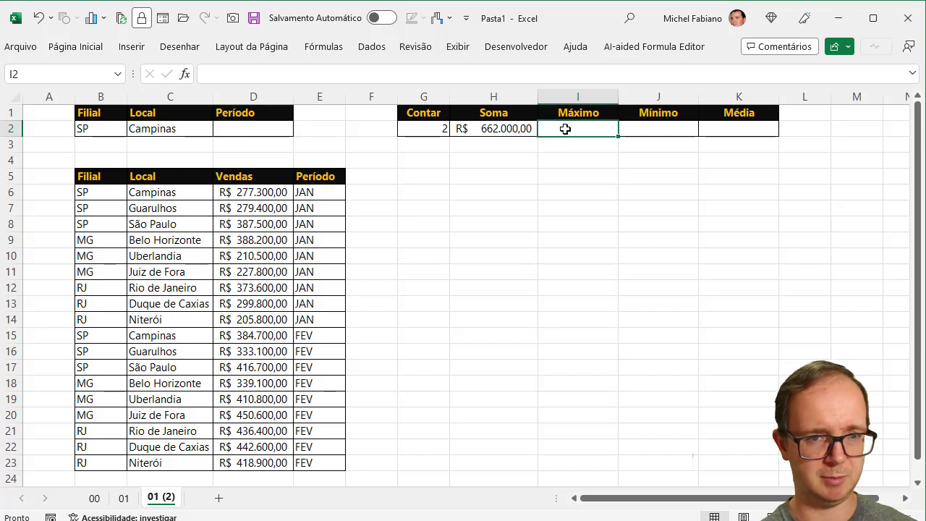
{"action": "type", "text": "=bdm"}
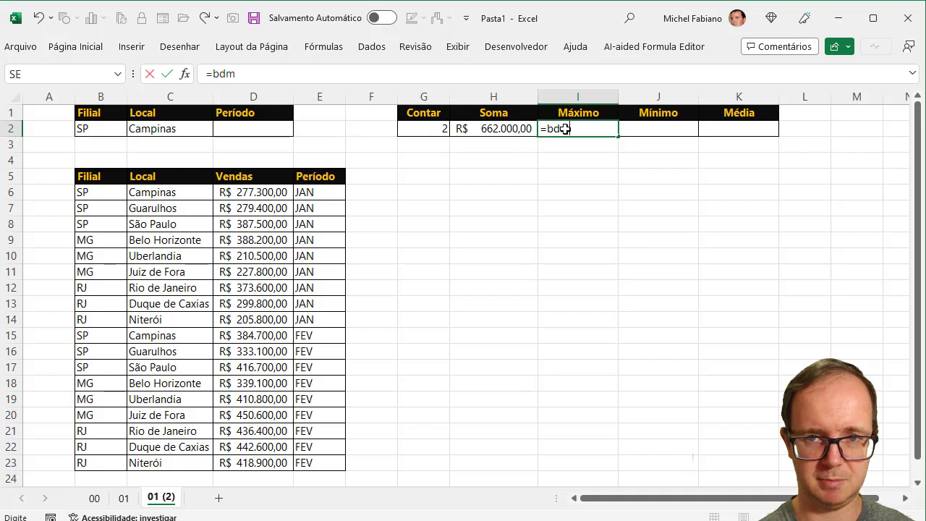
{"action": "type", "text": "áx("}
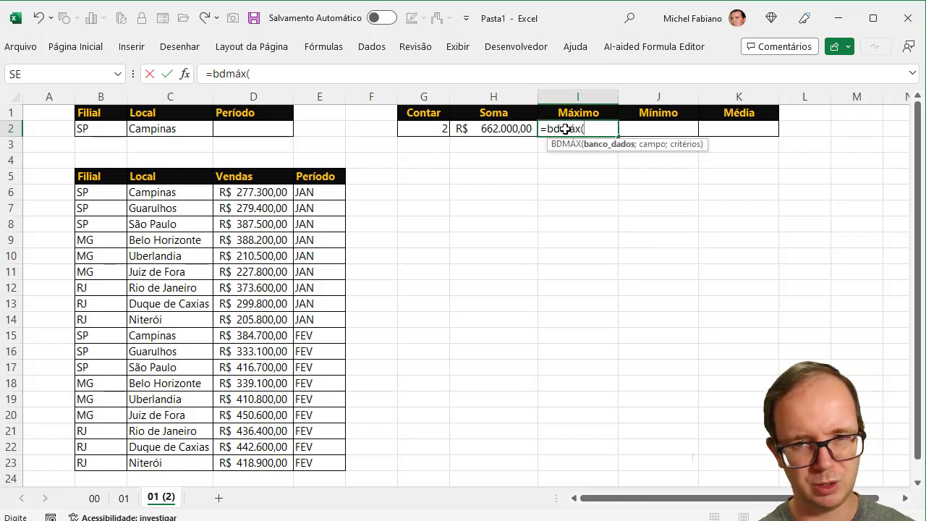
{"action": "left_click_drag", "start_coordinate": [104, 176], "coordinate": [300, 461]}
{"action": "type", "text": ";3"}
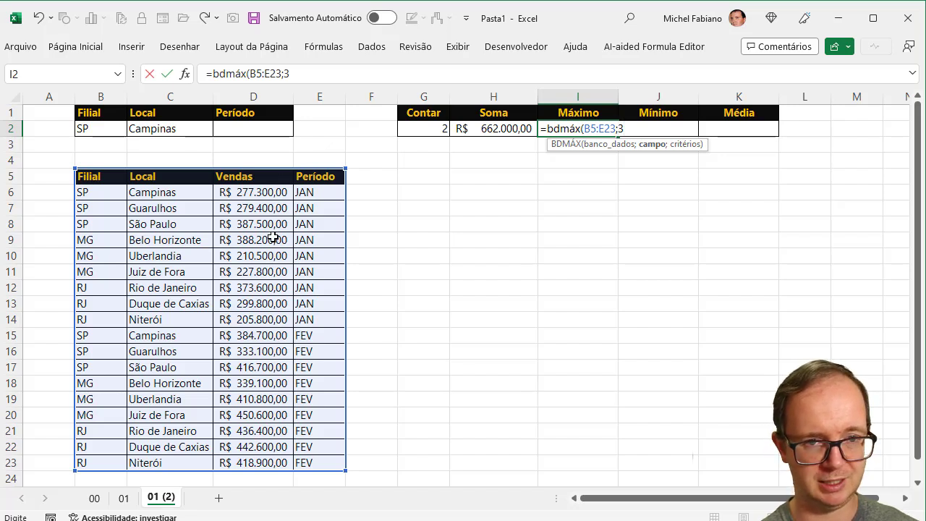
{"action": "type", "text": ";"}
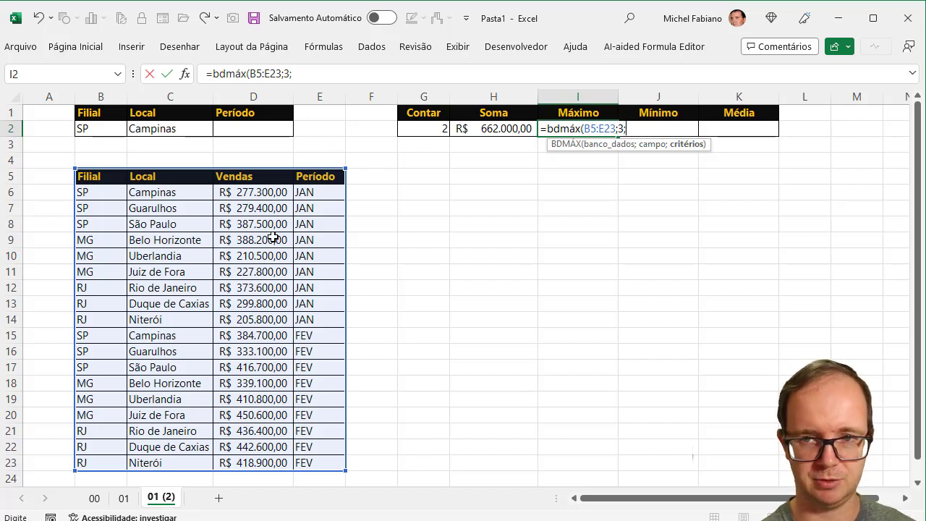
{"action": "left_click", "coordinate": [106, 112]}
{"action": "left_click_drag", "start_coordinate": [106, 112], "coordinate": [259, 126]}
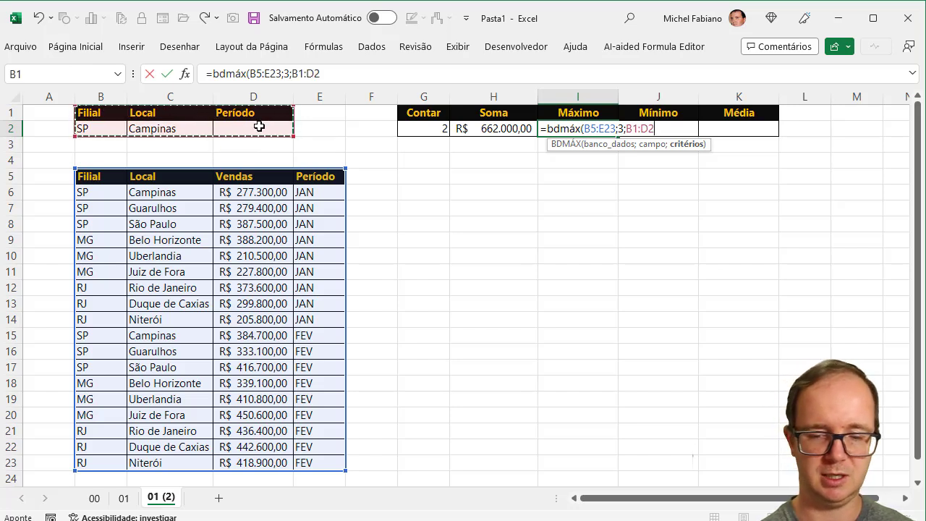
{"action": "type", "text": ")"}
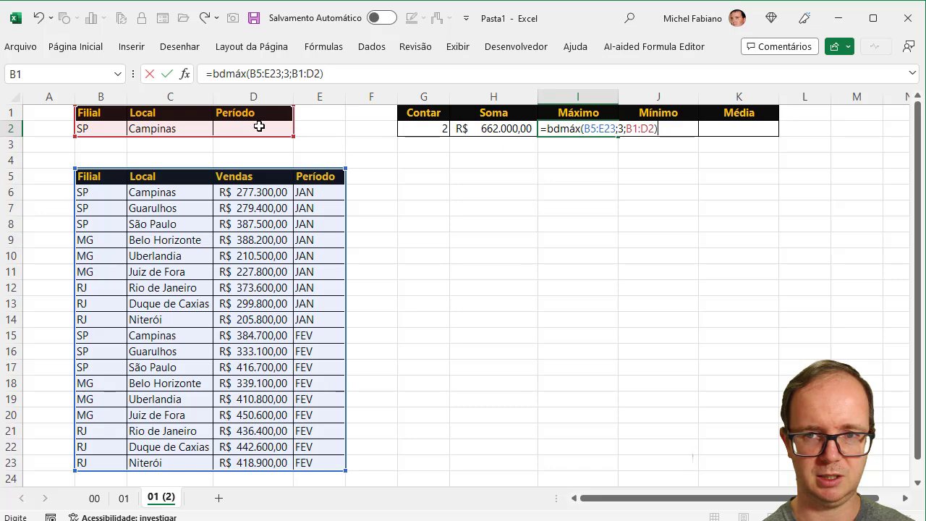
{"action": "key", "text": "Return"}
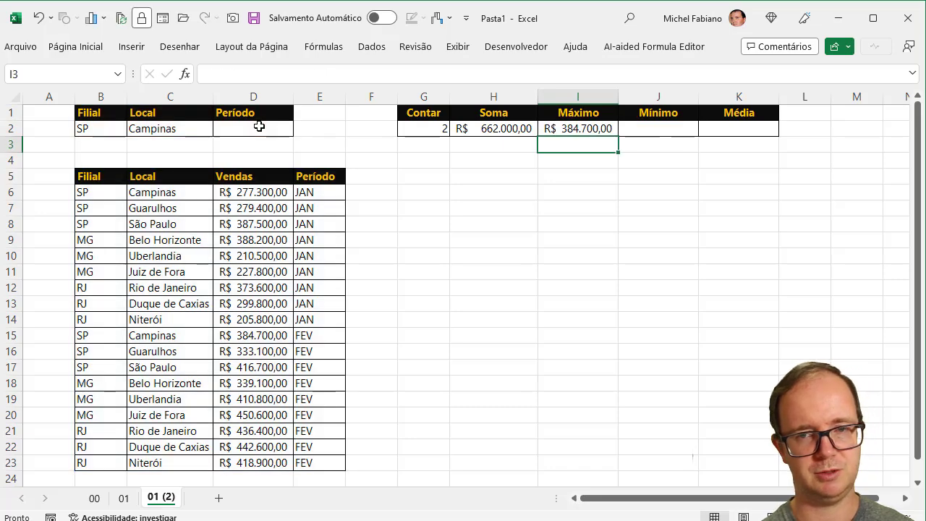
- Enter =BDMÍN(B5:E23;3;B1:D2) in the Mínimo cell J2 to get the lowest matching sale
{"action": "left_click", "coordinate": [651, 128]}
{"action": "type", "text": "="}
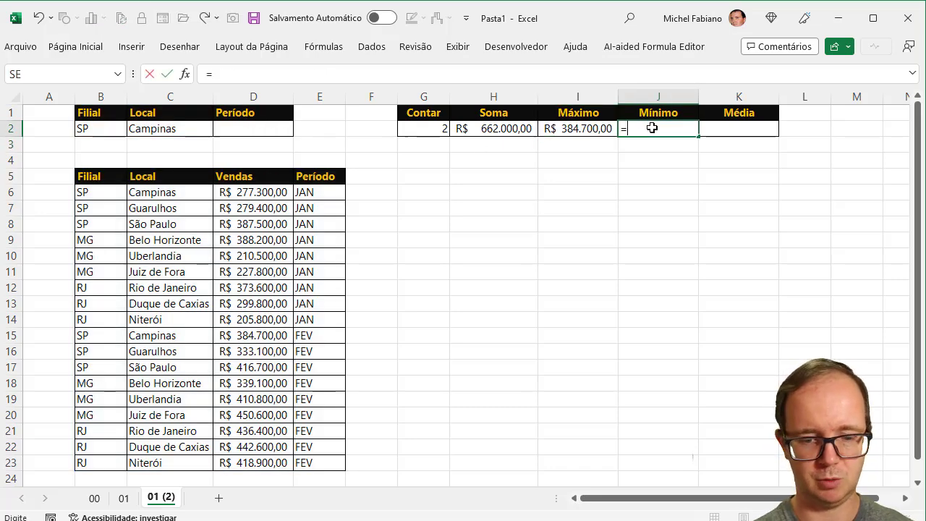
{"action": "type", "text": "bdmín("}
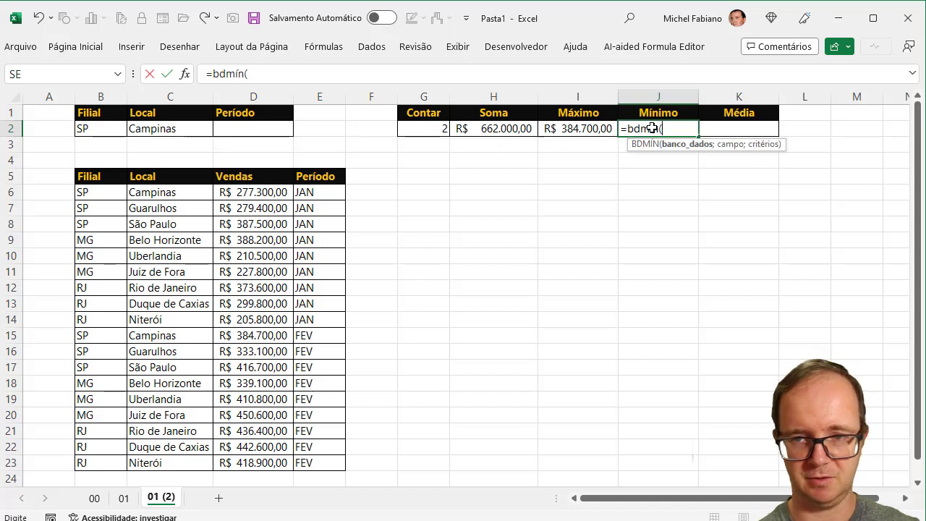
{"action": "left_click_drag", "start_coordinate": [82, 176], "coordinate": [308, 463]}
{"action": "type", "text": ";"}
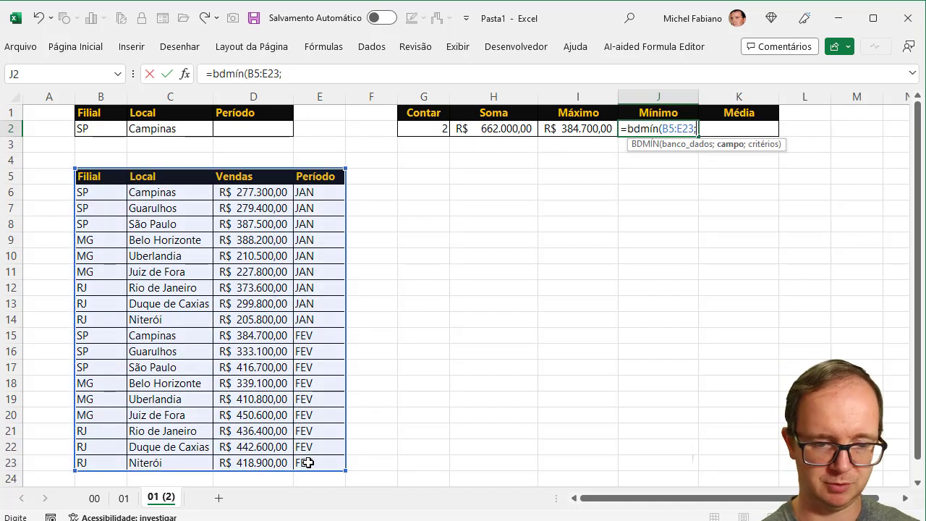
{"action": "type", "text": "3;"}
{"action": "left_click_drag", "start_coordinate": [116, 112], "coordinate": [248, 128]}
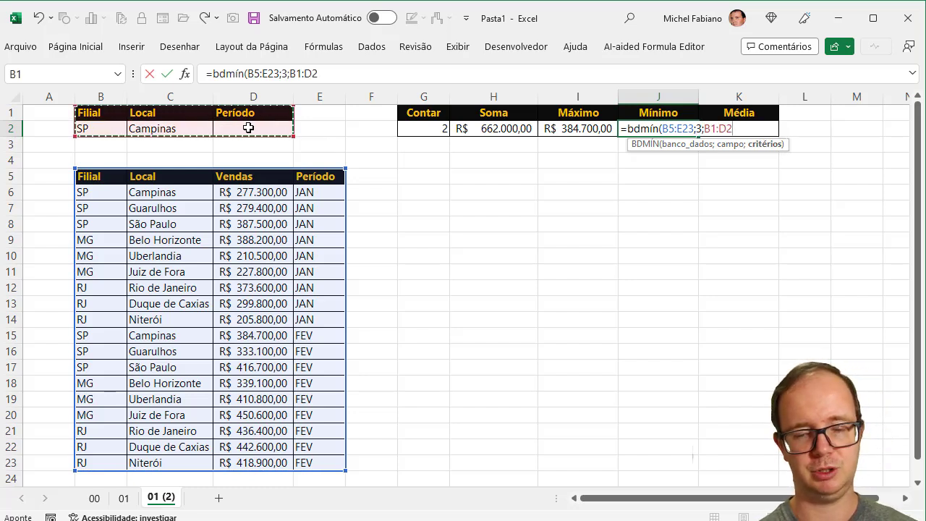
{"action": "type", "text": ")"}
{"action": "key", "text": "Return"}
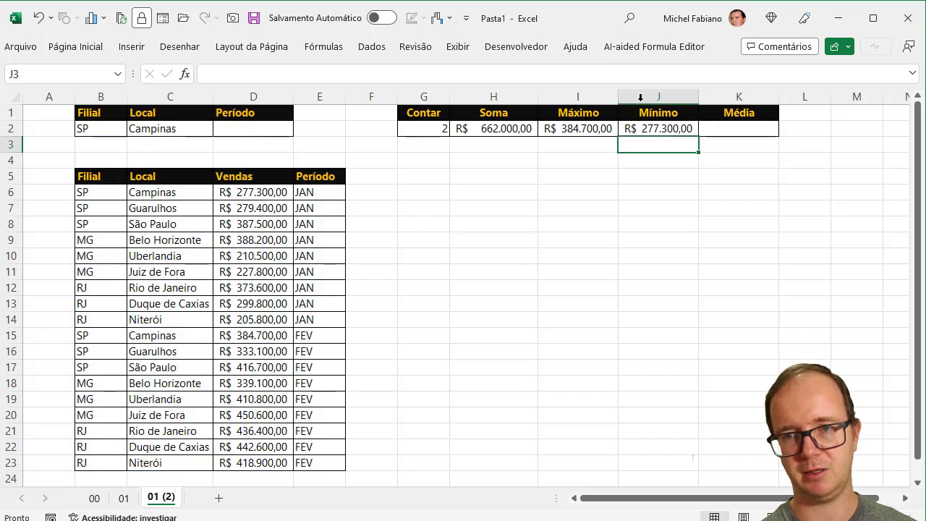
- Enter =BDMÉDIA(B5:E23;3;B1:D2) in the Média cell K2 to average the matching sales
{"action": "left_click", "coordinate": [720, 127]}
{"action": "type", "text": "="}
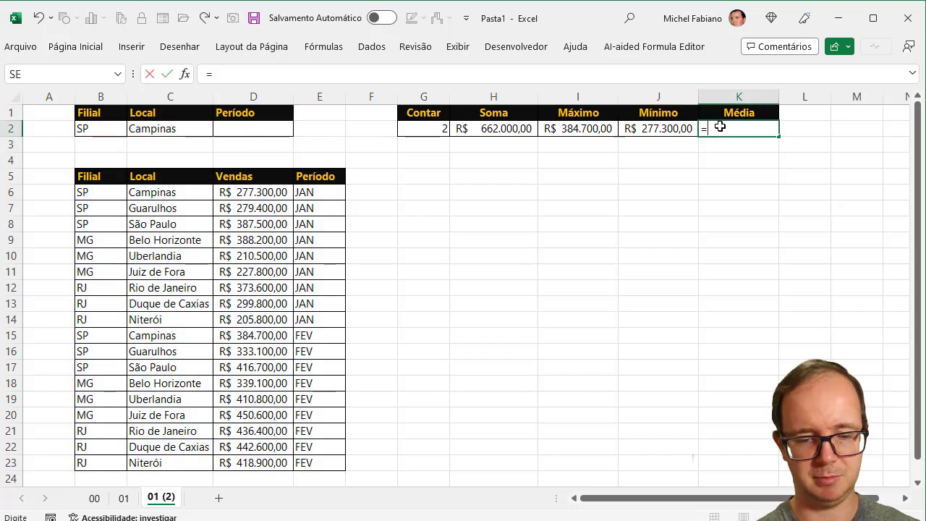
{"action": "type", "text": "bdmédia("}
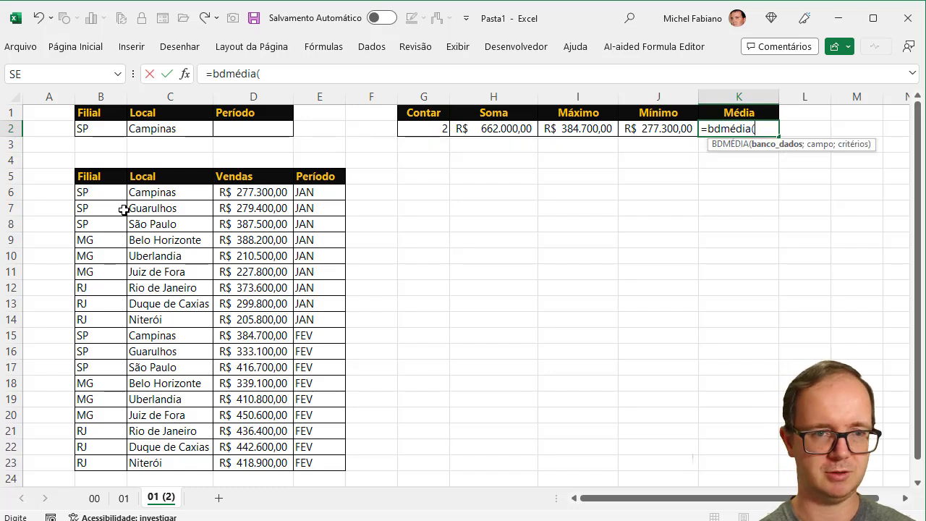
{"action": "left_click_drag", "start_coordinate": [115, 178], "coordinate": [305, 465]}
{"action": "type", "text": ";3;"}
{"action": "left_click_drag", "start_coordinate": [91, 114], "coordinate": [257, 128]}
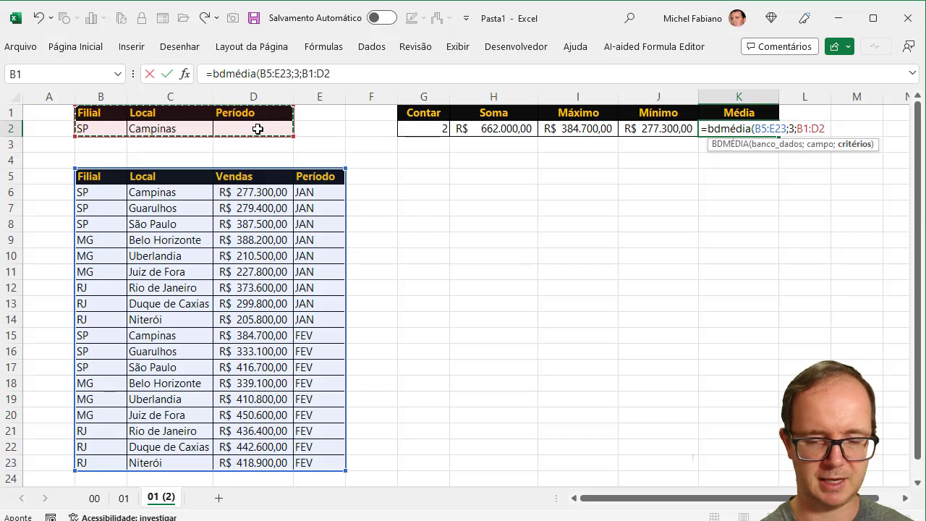
{"action": "type", "text": ")"}
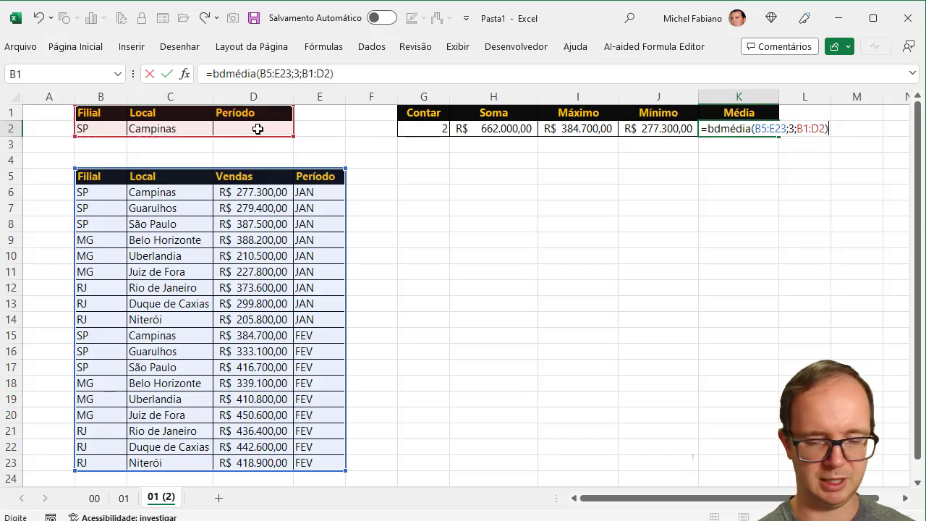
{"action": "key", "text": "Return"}
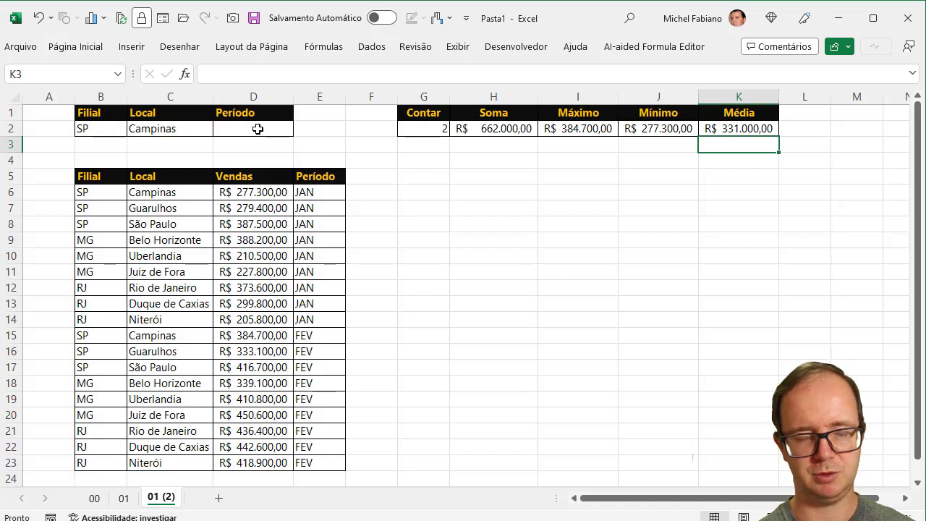
- Clear the Local criterion in C2
{"action": "left_click", "coordinate": [178, 130]}
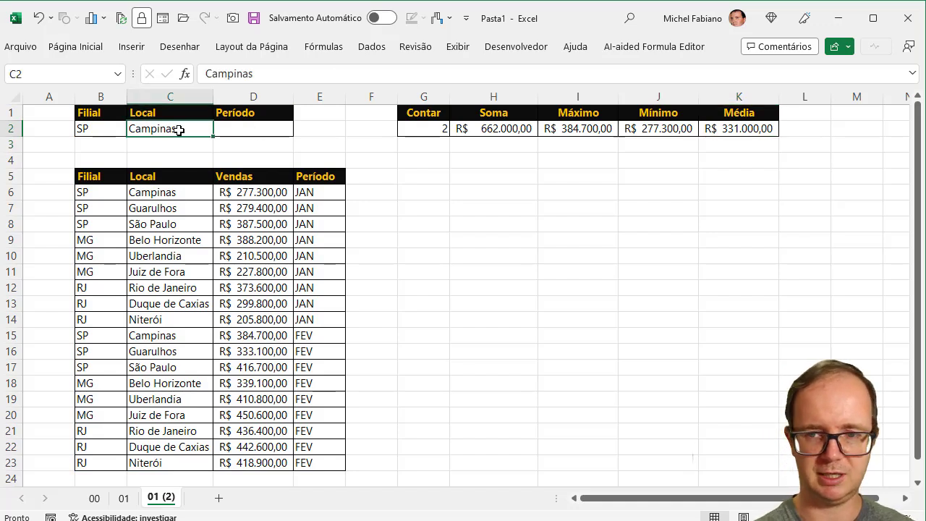
{"action": "key", "text": "Delete"}
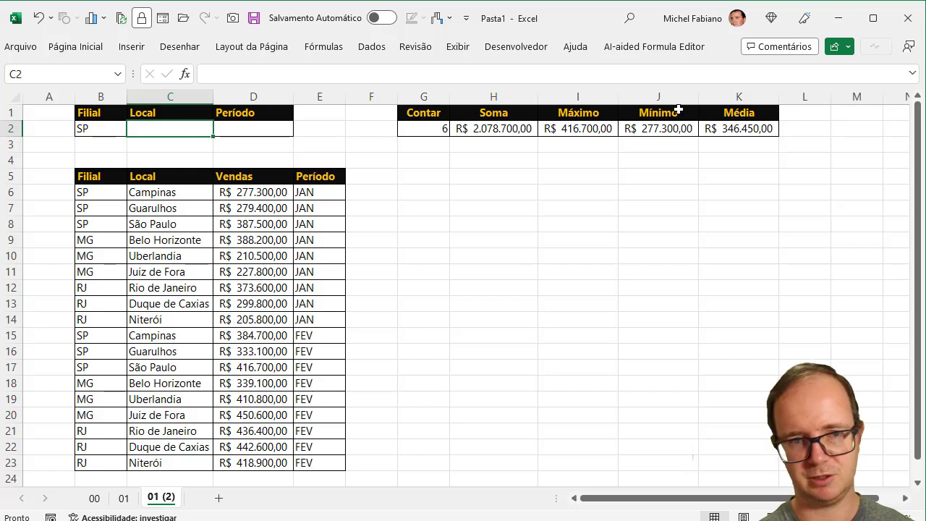
- Add list data validation to the Filial criterion cell B2 with the source SP;MG;RJ
{"action": "left_click", "coordinate": [103, 130]}
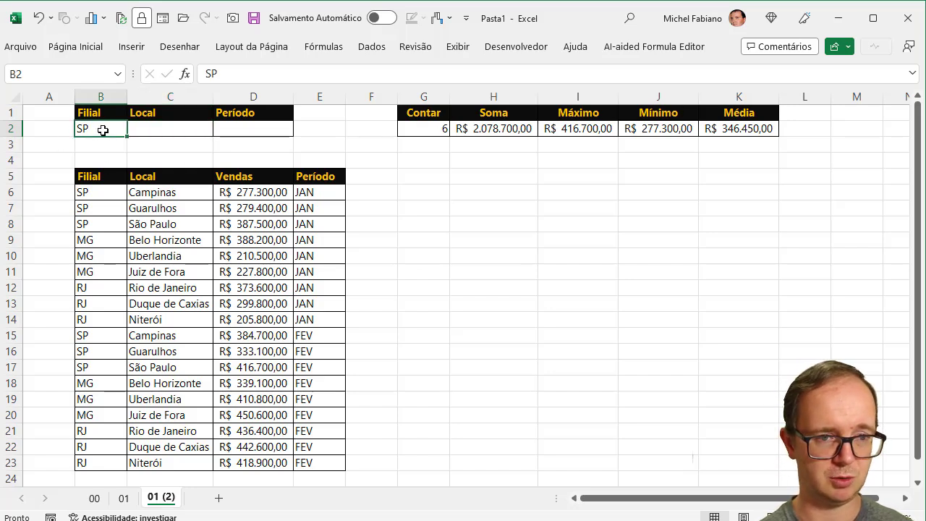
{"action": "left_click", "coordinate": [92, 49]}
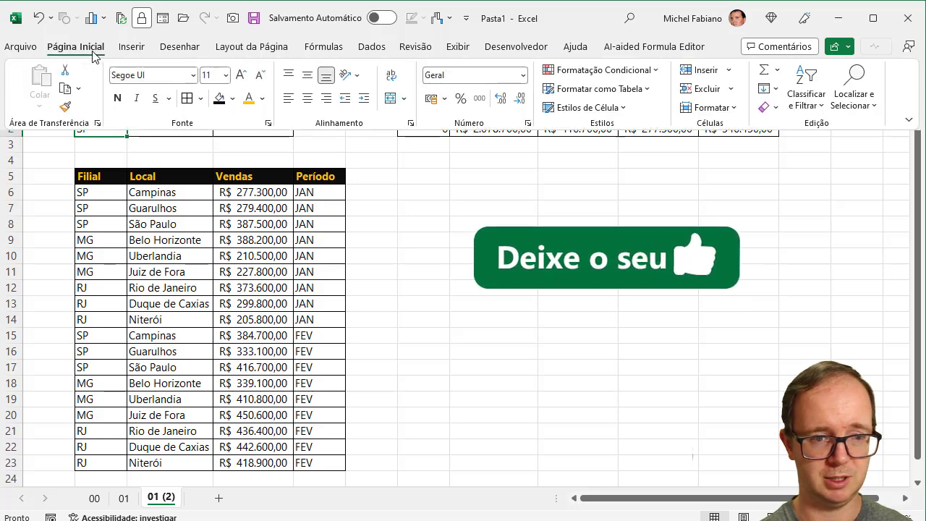
{"action": "left_click", "coordinate": [374, 47]}
{"action": "left_click", "coordinate": [588, 106]}
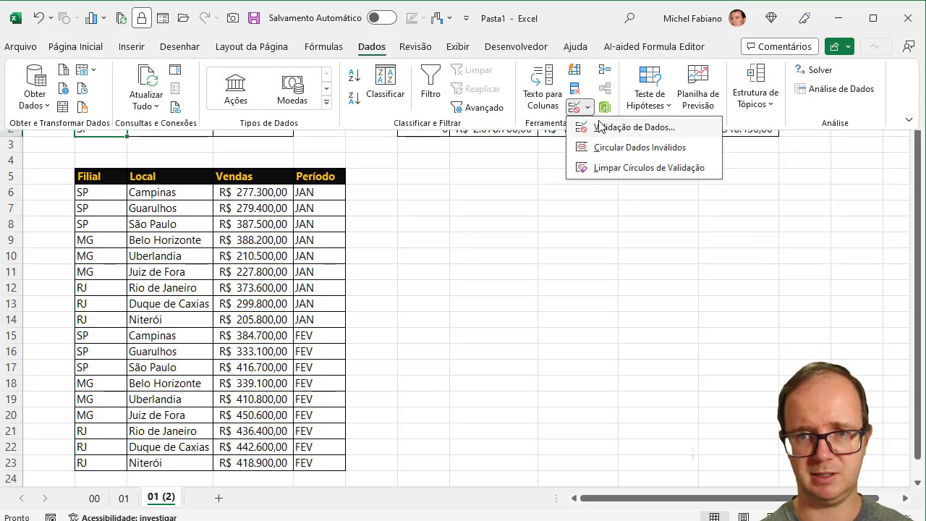
{"action": "left_click", "coordinate": [606, 129]}
{"action": "left_click", "coordinate": [249, 102]}
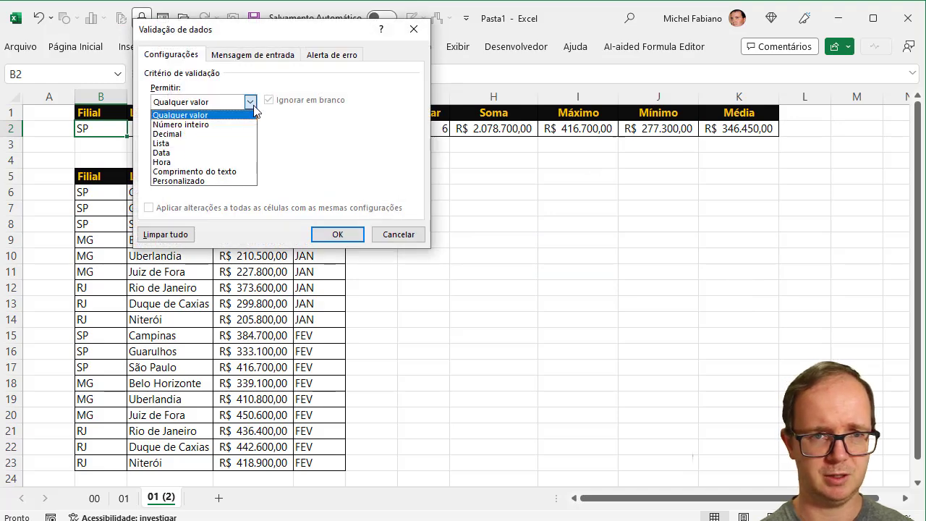
{"action": "left_click", "coordinate": [186, 144]}
{"action": "left_click", "coordinate": [186, 160]}
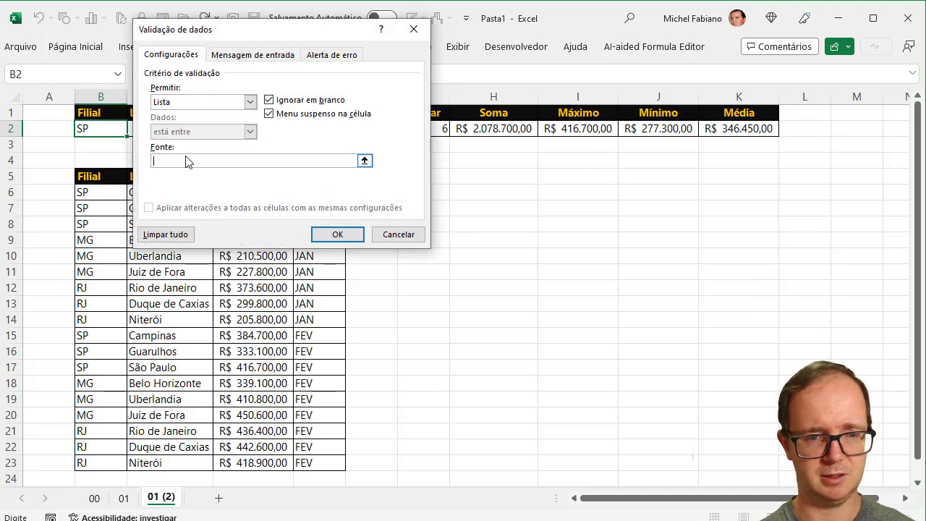
{"action": "type", "text": "SP;MG"}
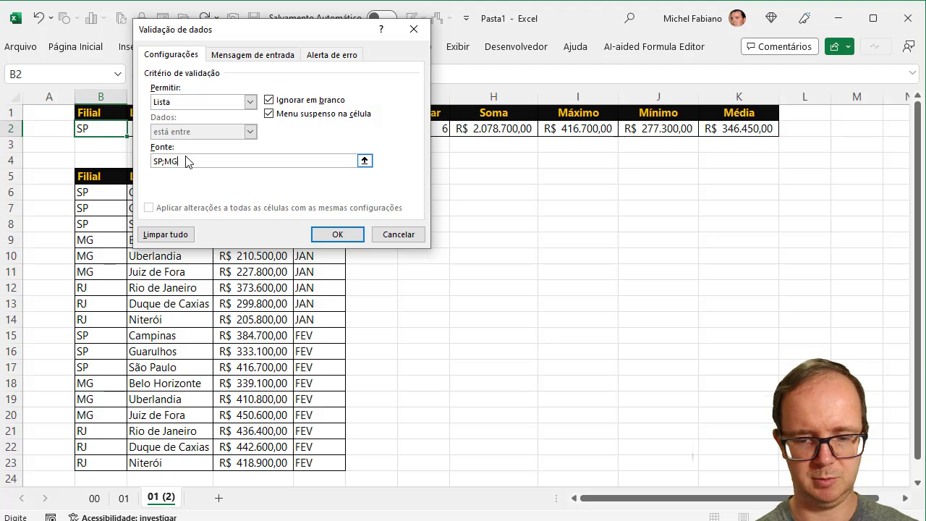
{"action": "type", "text": ";RJ"}
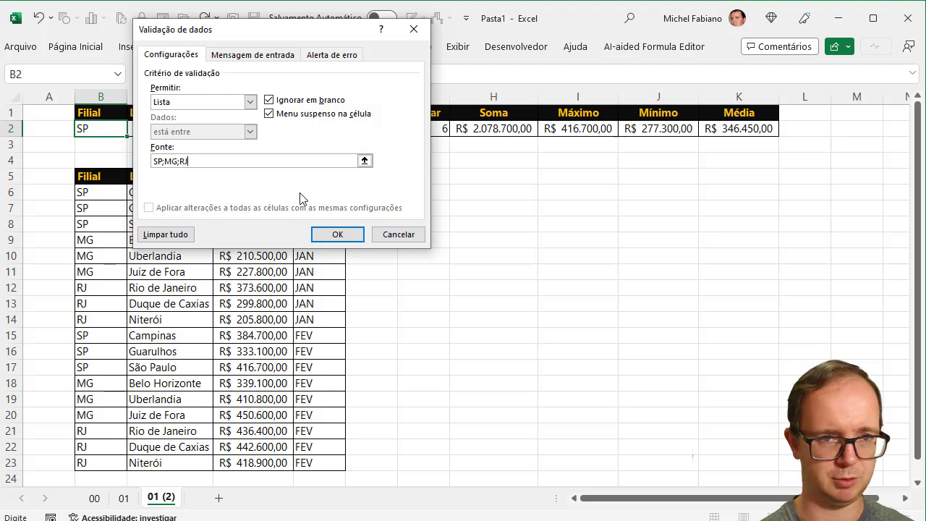
{"action": "left_click", "coordinate": [337, 235]}
- Add list data validation to the Período criterion cell D2 with the source JAN;FEV
{"action": "left_click", "coordinate": [266, 137]}
{"action": "left_click", "coordinate": [375, 47]}
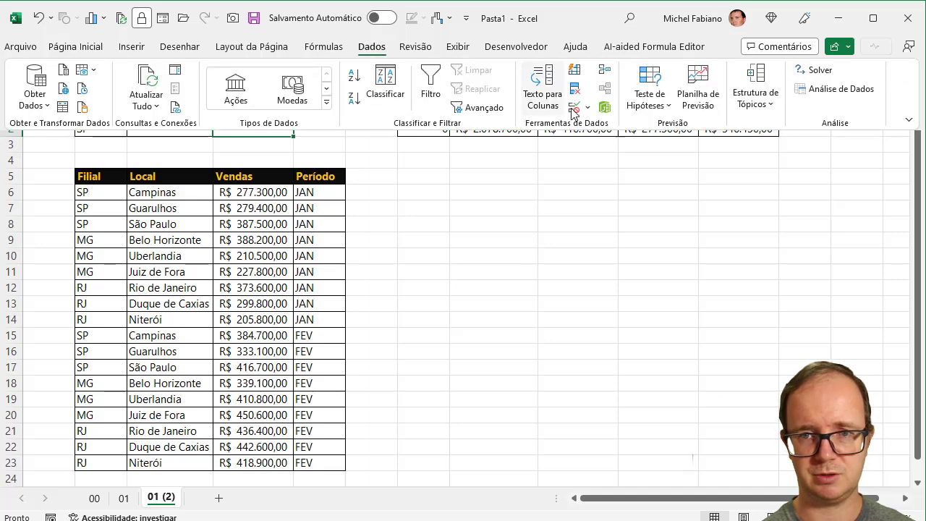
{"action": "left_click", "coordinate": [585, 107]}
{"action": "left_click", "coordinate": [607, 128]}
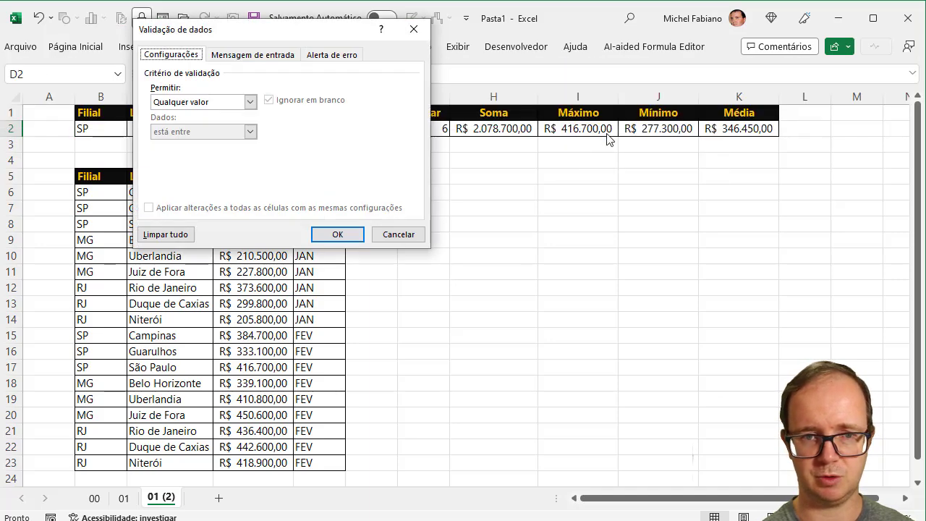
{"action": "left_click", "coordinate": [235, 107]}
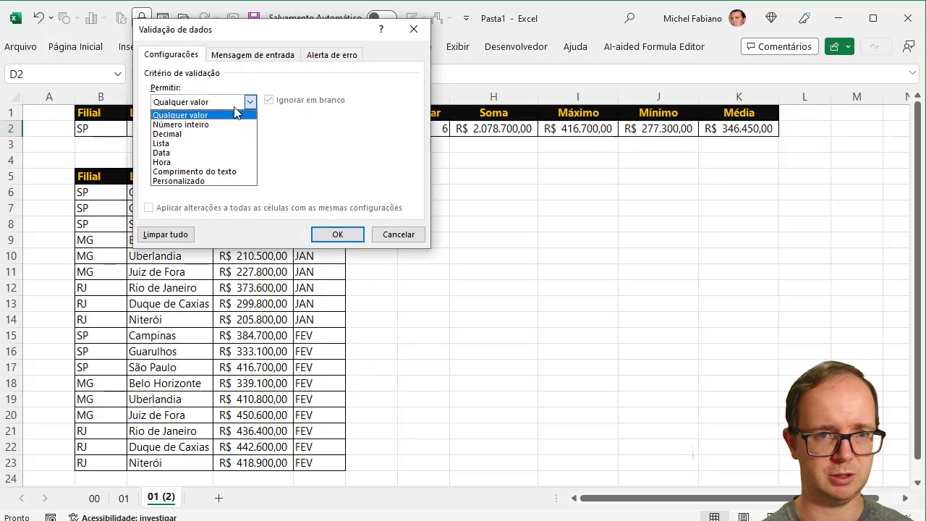
{"action": "left_click", "coordinate": [191, 143]}
{"action": "left_click", "coordinate": [210, 161]}
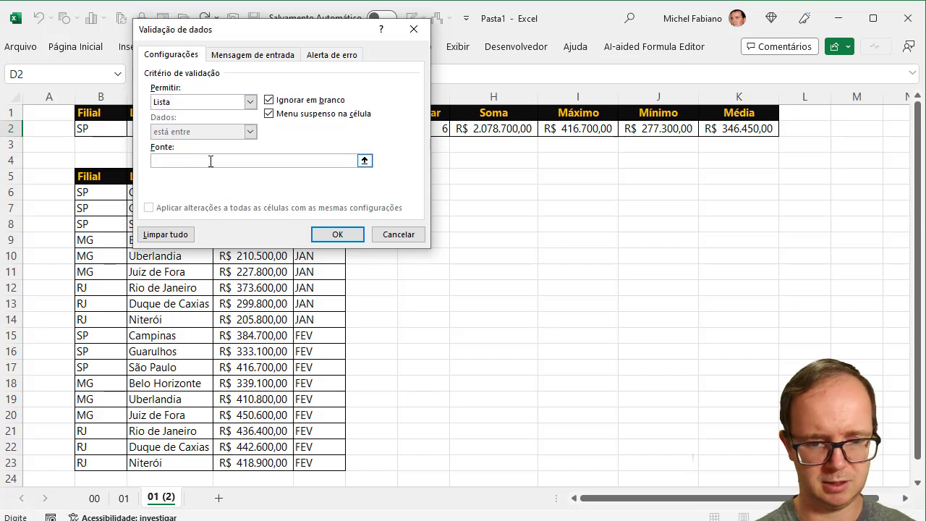
{"action": "type", "text": "JAN;FEV"}
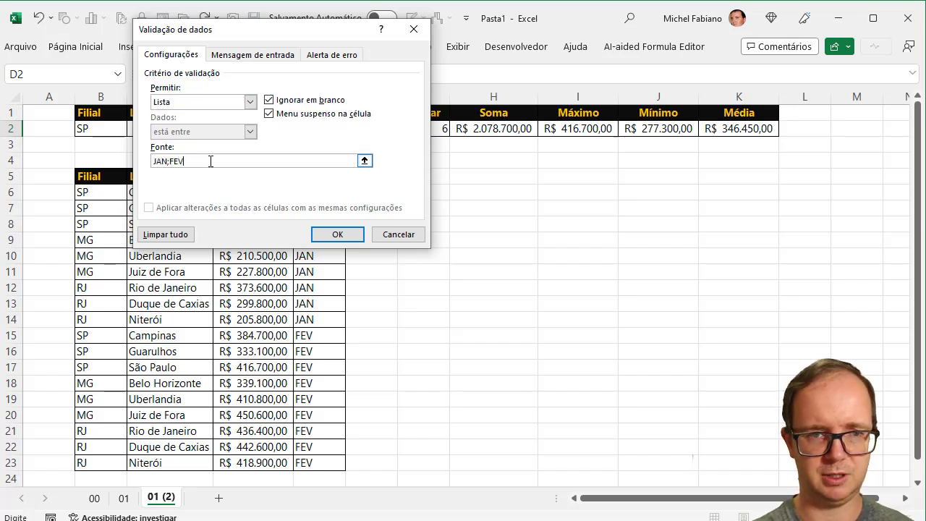
{"action": "left_click", "coordinate": [353, 237]}
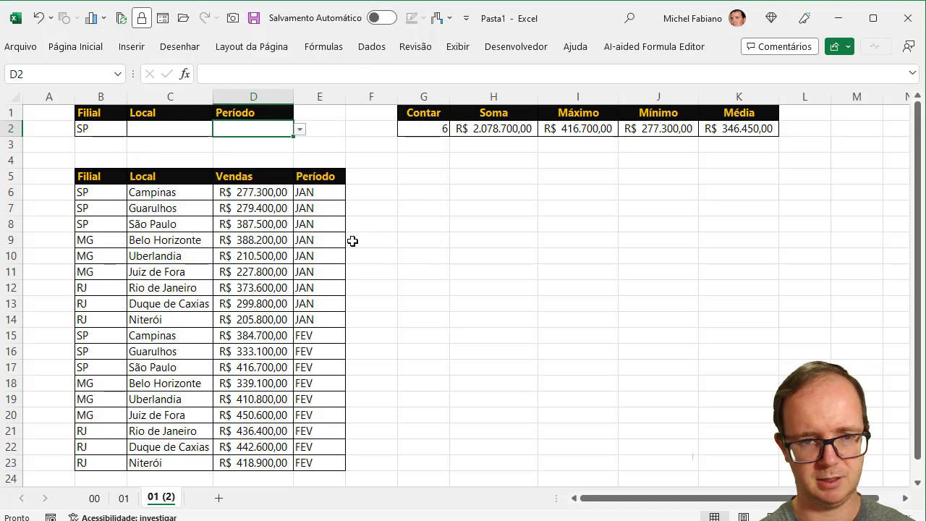
- Add list data validation to the Local criterion cell C2, using the city names in =$C$6:$C$14 as the source
{"action": "left_click_drag", "start_coordinate": [181, 197], "coordinate": [184, 324]}
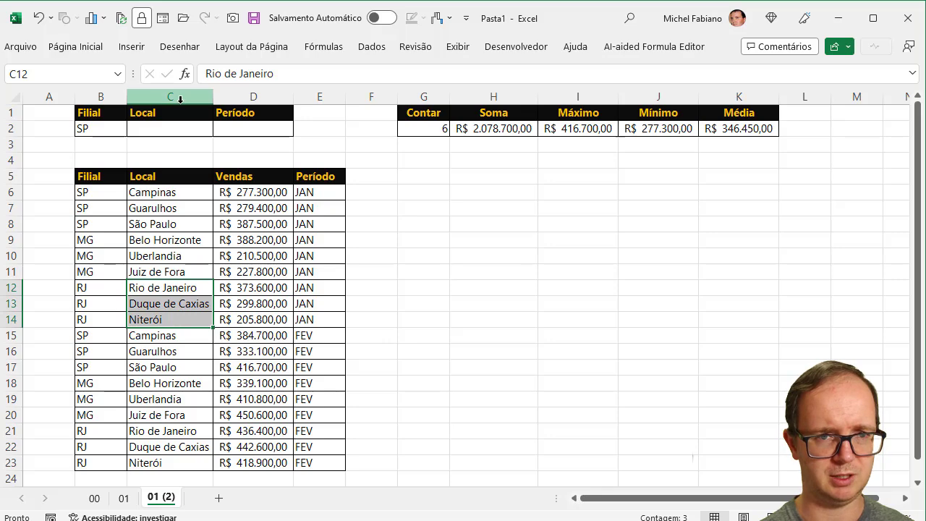
{"action": "left_click", "coordinate": [178, 124]}
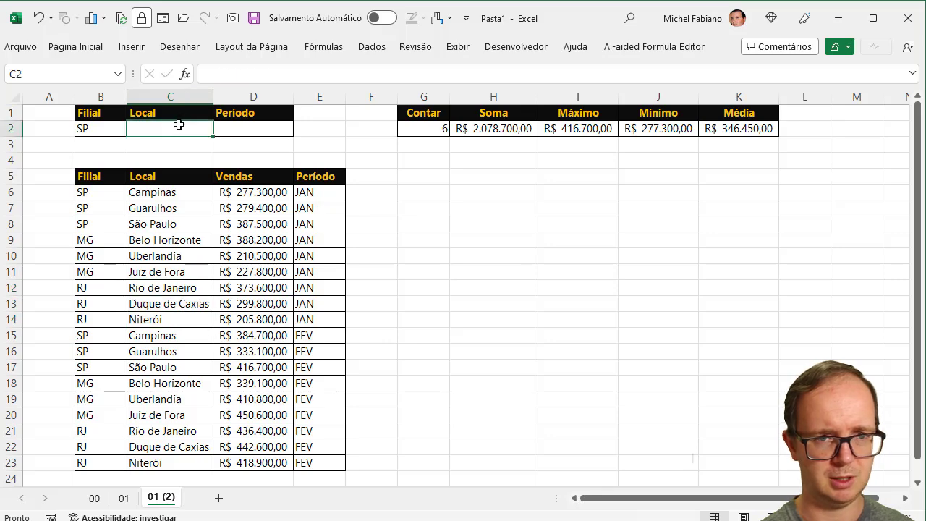
{"action": "left_click", "coordinate": [383, 54]}
{"action": "left_click", "coordinate": [587, 107]}
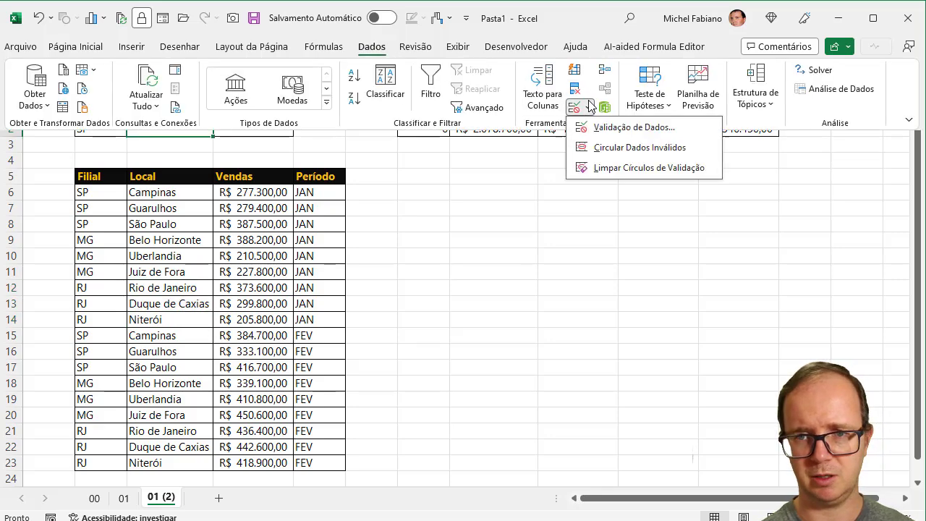
{"action": "left_click", "coordinate": [597, 129]}
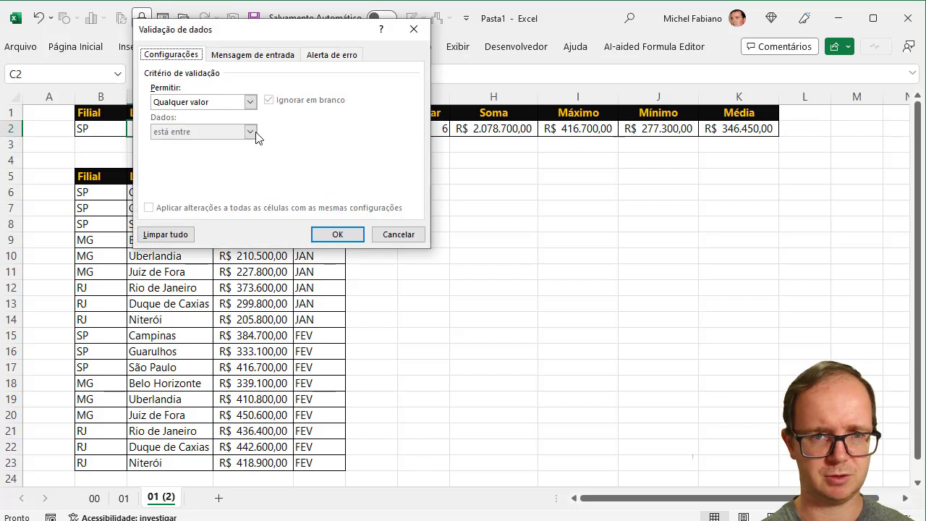
{"action": "left_click", "coordinate": [249, 102]}
{"action": "left_click", "coordinate": [198, 146]}
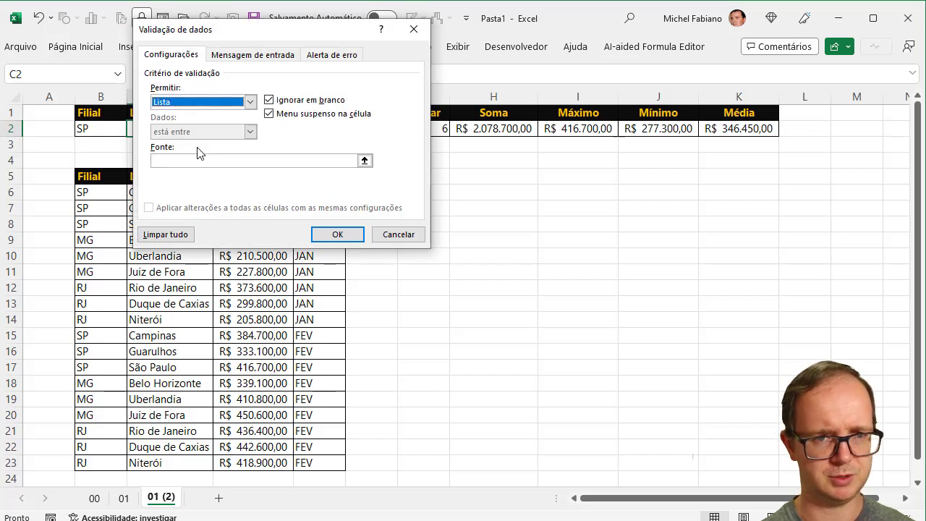
{"action": "left_click", "coordinate": [197, 158]}
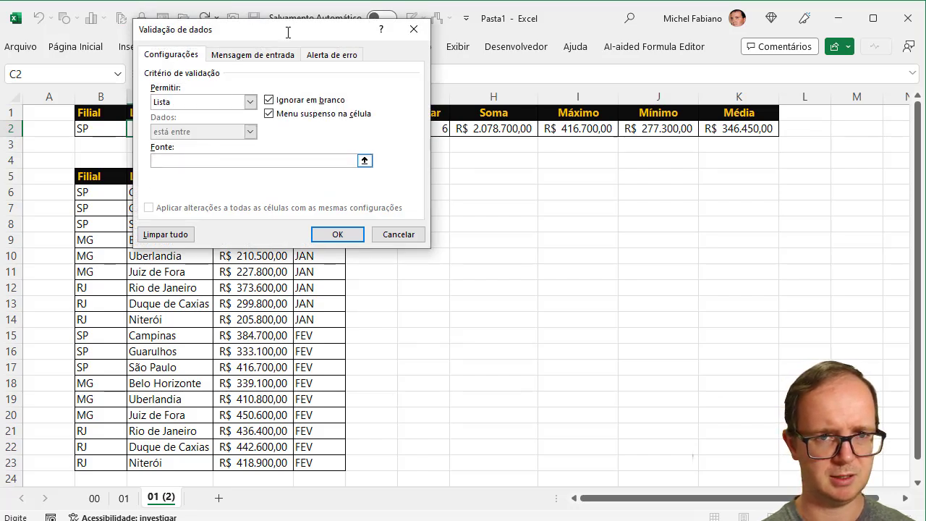
{"action": "left_click_drag", "start_coordinate": [344, 35], "coordinate": [514, 39]}
{"action": "left_click_drag", "start_coordinate": [181, 193], "coordinate": [169, 325]}
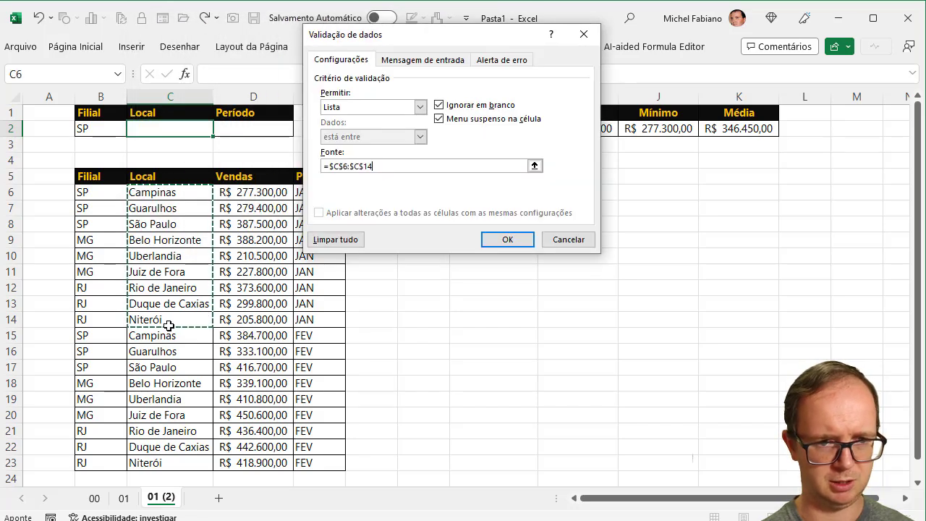
{"action": "left_click", "coordinate": [501, 239]}
- Choose Guarulhos as the Local criterion and test the Período criterion with FEV and JAN
{"action": "left_click", "coordinate": [219, 130]}
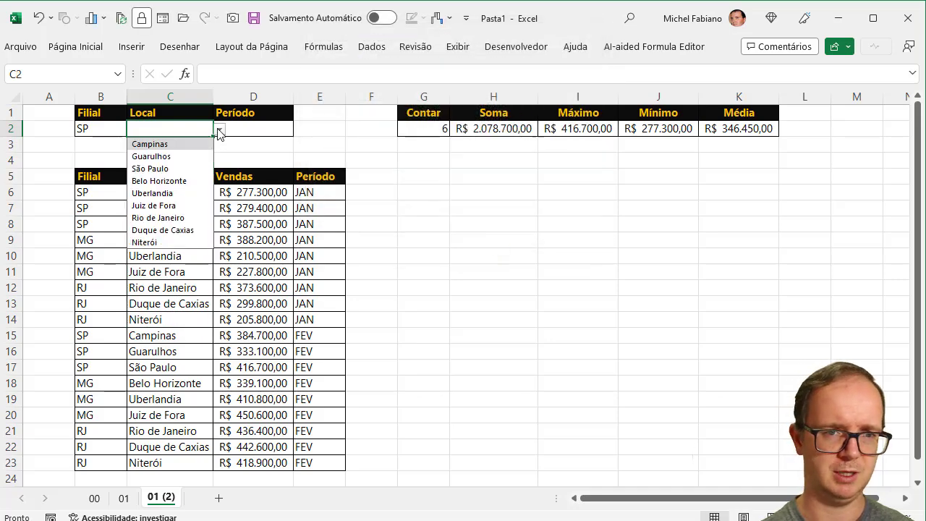
{"action": "left_click", "coordinate": [158, 154]}
{"action": "left_click", "coordinate": [259, 130]}
{"action": "left_click", "coordinate": [299, 130]}
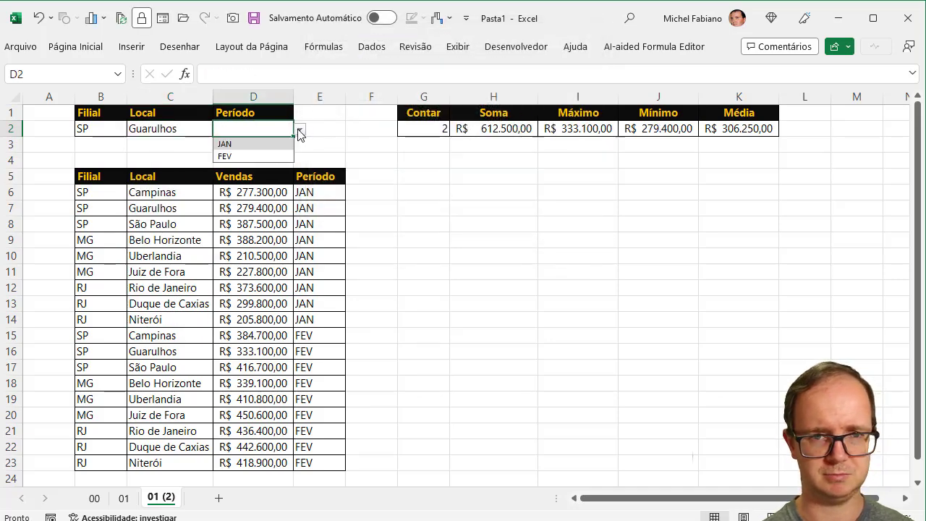
{"action": "left_click", "coordinate": [271, 157]}
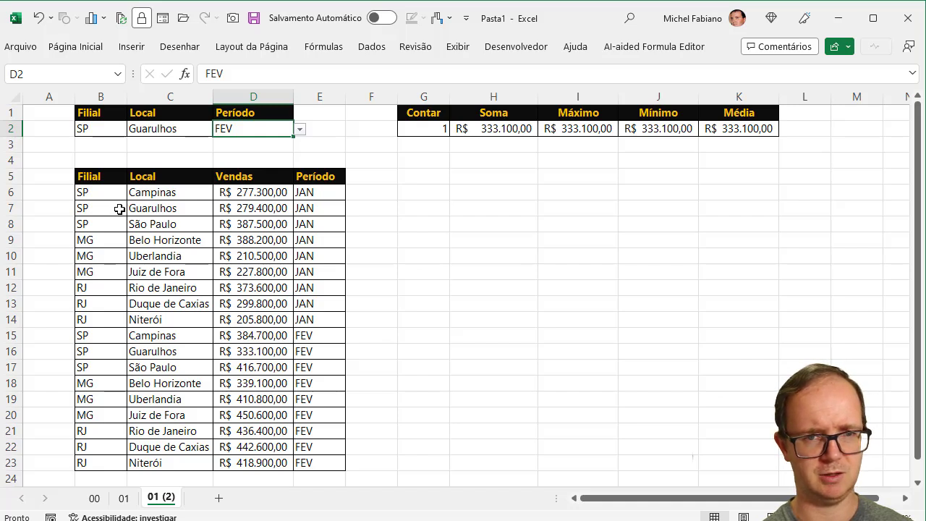
{"action": "left_click", "coordinate": [299, 130]}
{"action": "left_click", "coordinate": [262, 143]}
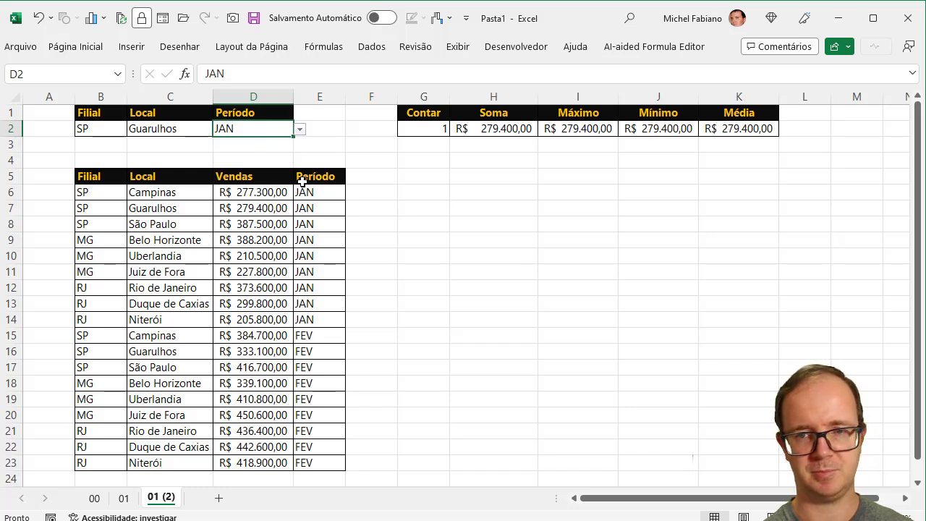
- Clear the Local criterion in C2 and the Período criterion in D2
{"action": "left_click", "coordinate": [183, 128]}
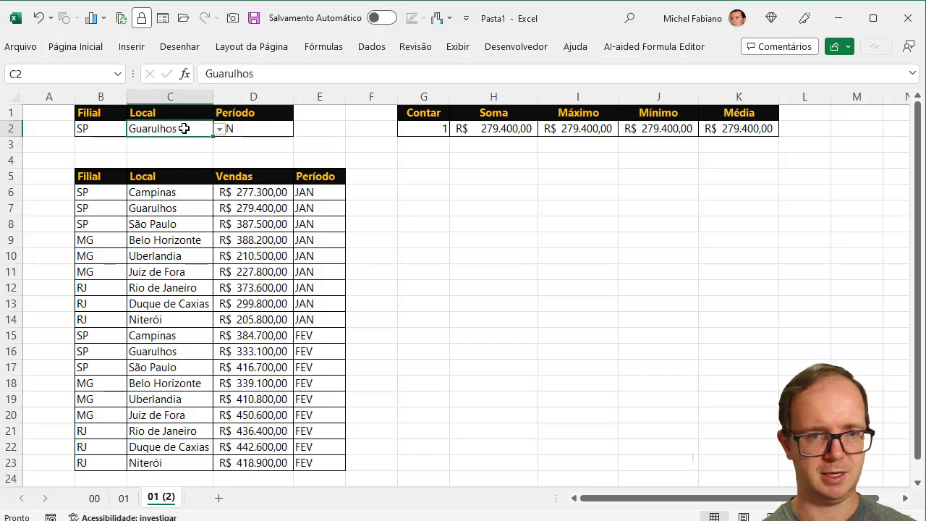
{"action": "key", "text": "Delete"}
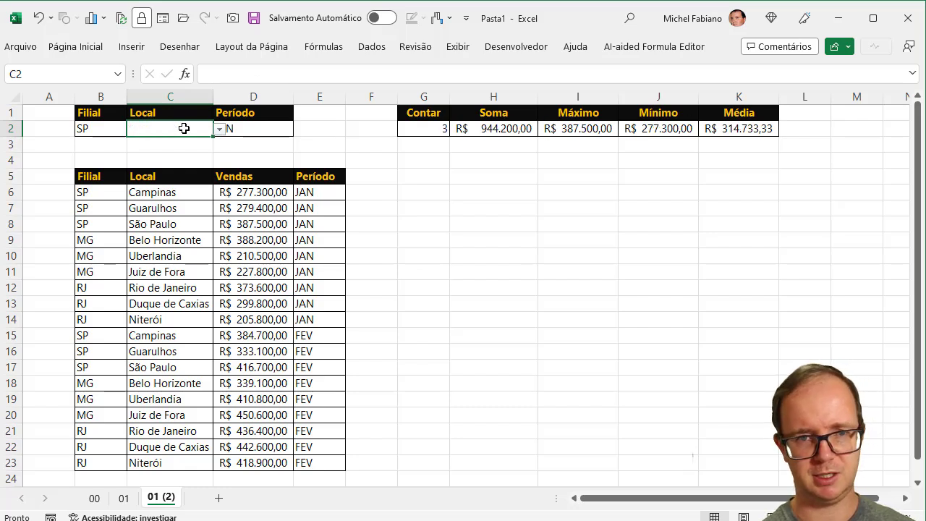
{"action": "key", "text": "Right"}
{"action": "key", "text": "Delete"}
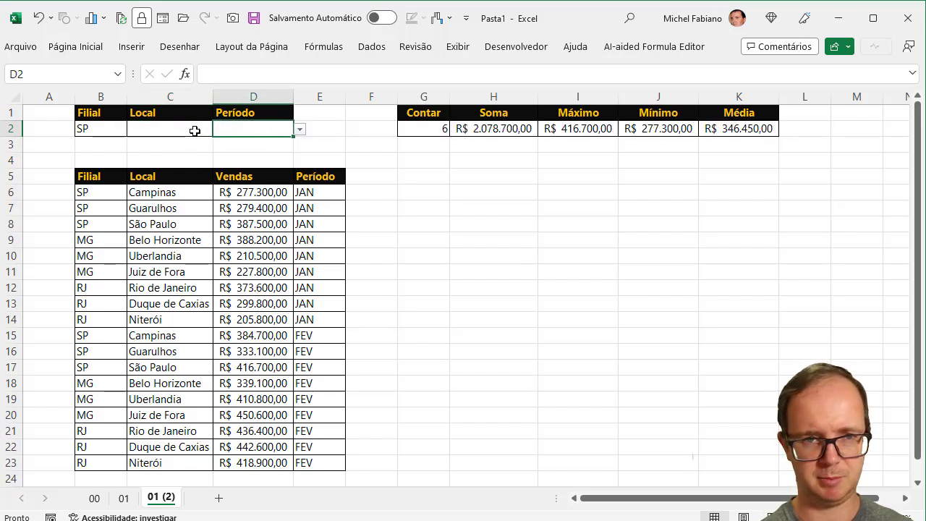
- Choose Uberlandia as the Local criterion in C2 and MG as the Filial criterion in B2
{"action": "key", "text": "Left"}
{"action": "left_click", "coordinate": [219, 130]}
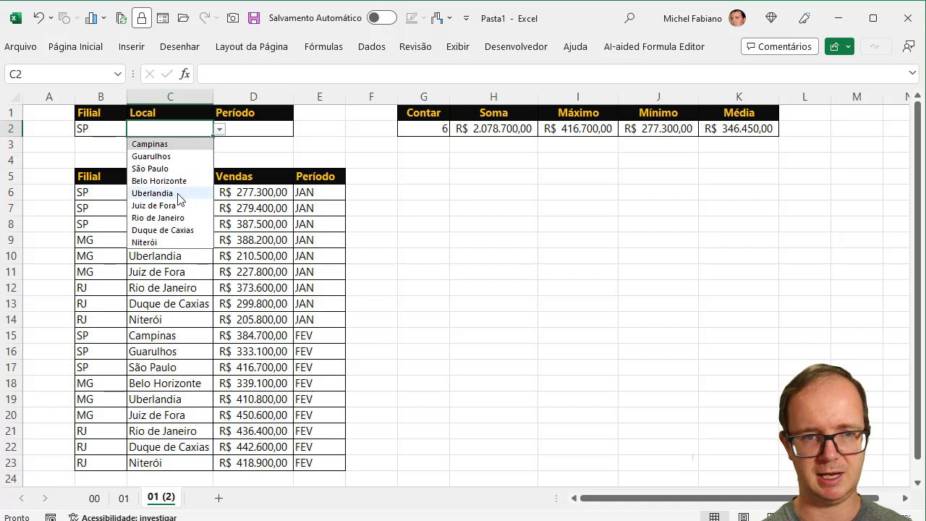
{"action": "left_click", "coordinate": [153, 193]}
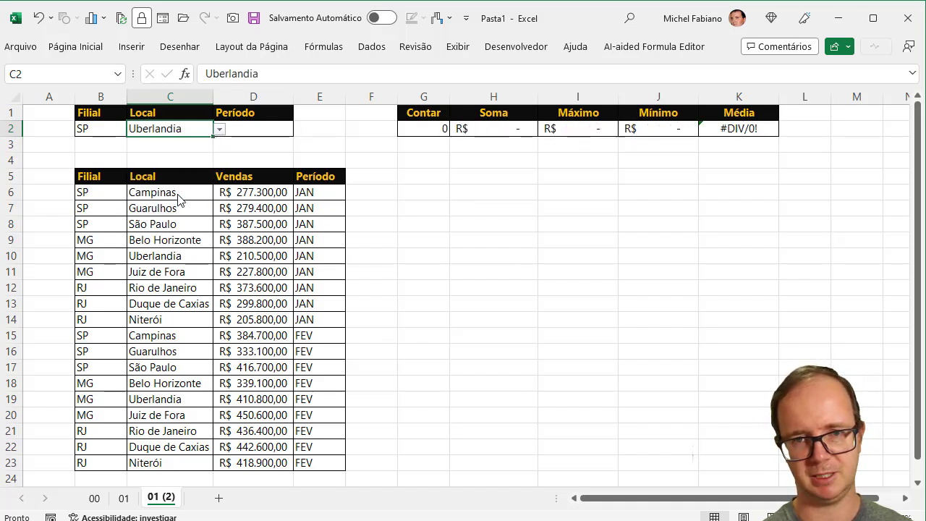
{"action": "left_click", "coordinate": [115, 127]}
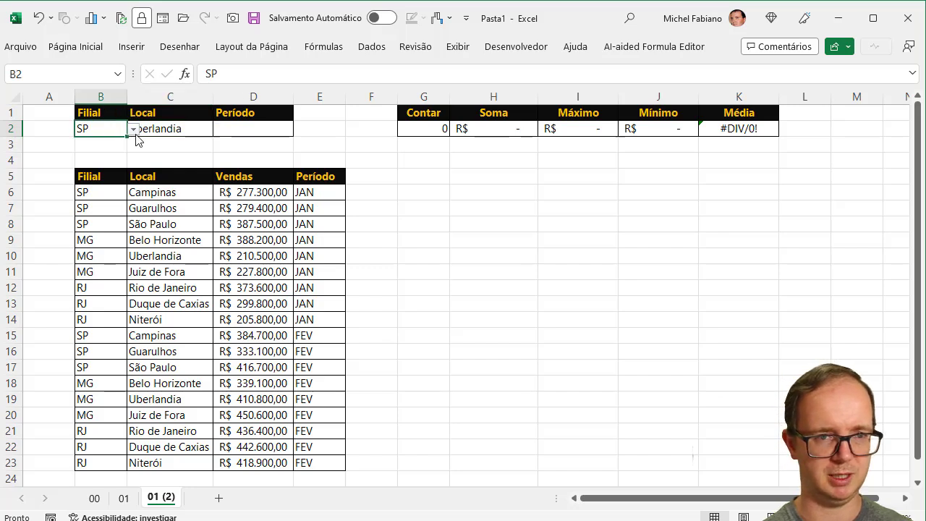
{"action": "left_click", "coordinate": [134, 132]}
{"action": "left_click", "coordinate": [111, 154]}
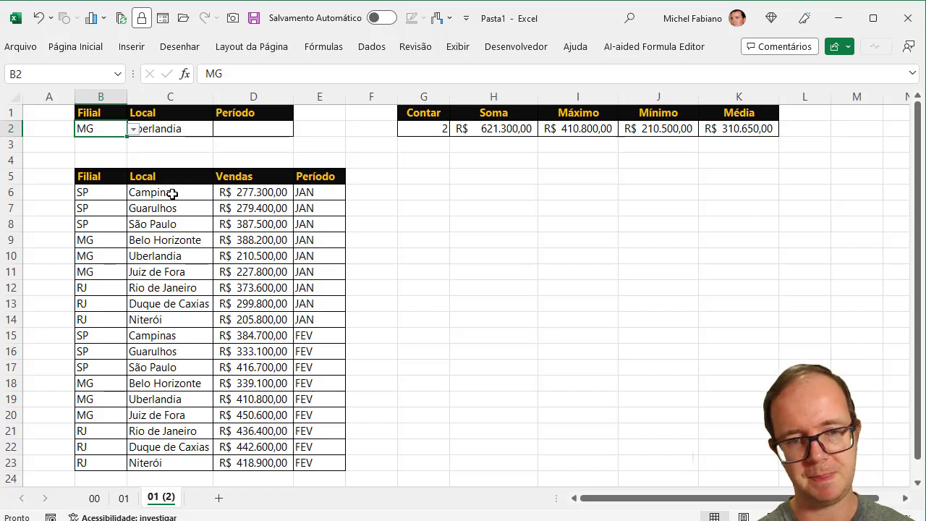
- Clear the Local criterion in C2 and the Filial criterion in B2 so the results cover the whole sales table
{"action": "left_click", "coordinate": [186, 129]}
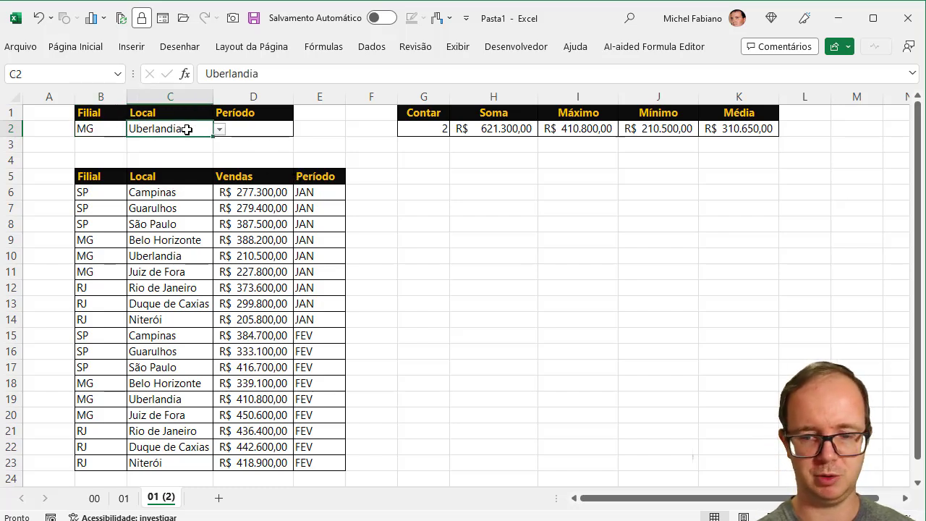
{"action": "key", "text": "Delete"}
{"action": "key", "text": "Left"}
{"action": "key", "text": "Delete"}
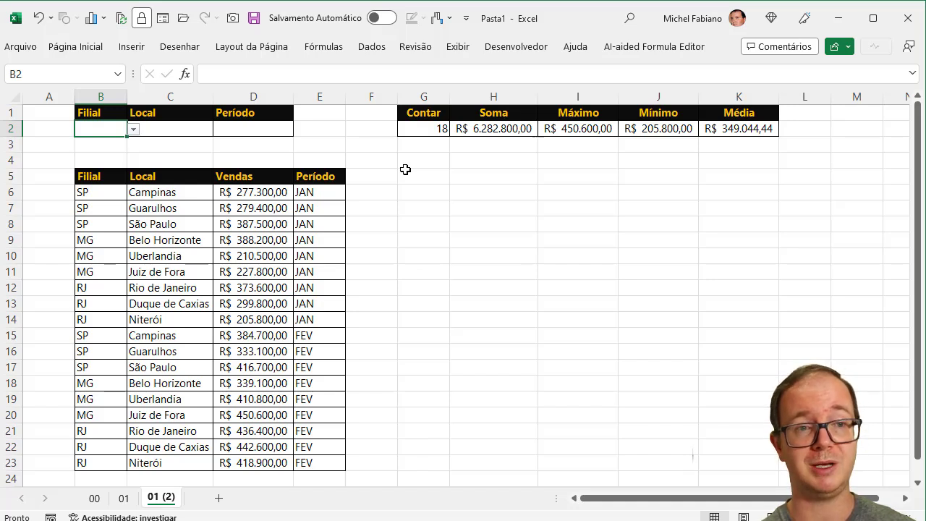
- Format the sales range B5:E23 as a table using a blue style from the Clara group
{"action": "left_click", "coordinate": [517, 127]}
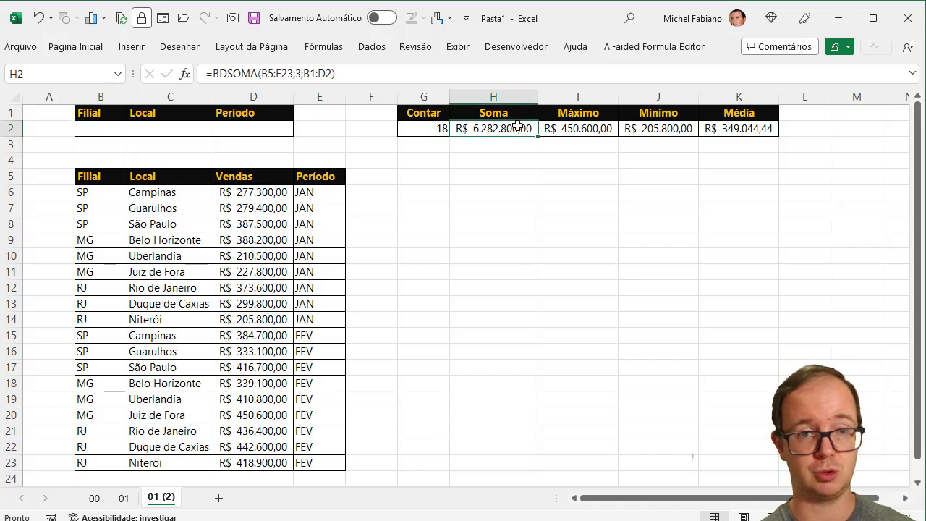
{"action": "left_click", "coordinate": [576, 131]}
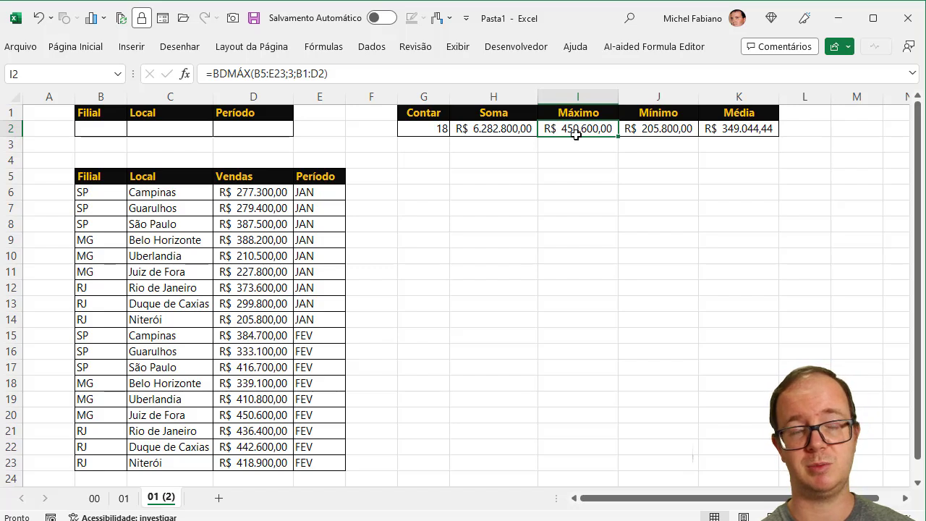
{"action": "left_click_drag", "start_coordinate": [97, 178], "coordinate": [304, 466]}
{"action": "left_click", "coordinate": [81, 47]}
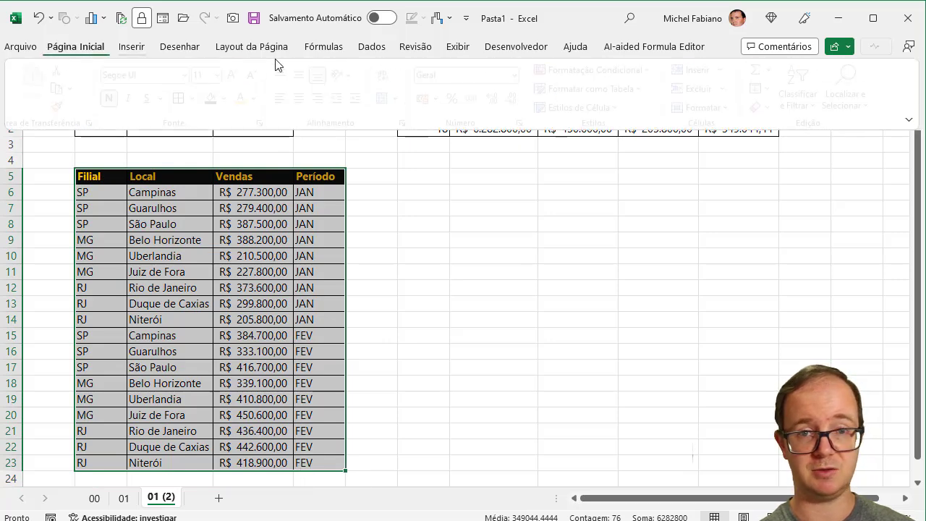
{"action": "left_click", "coordinate": [615, 93]}
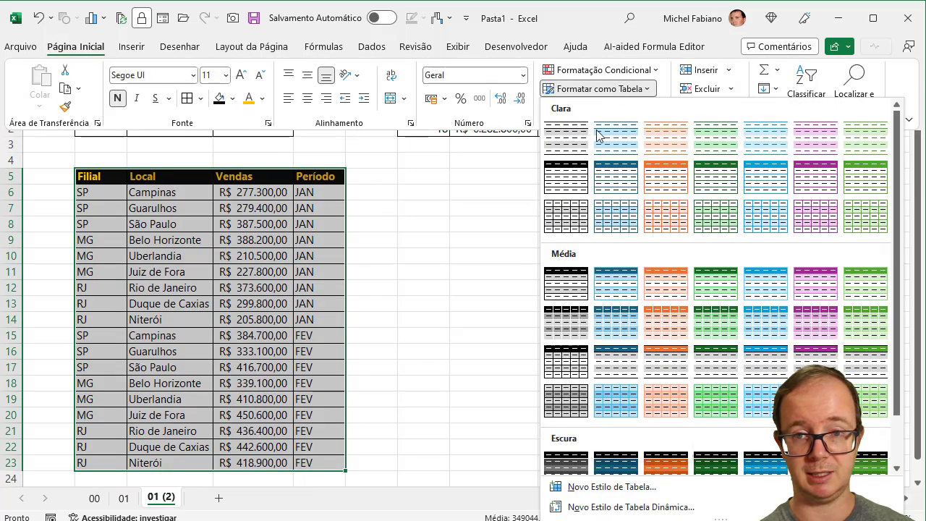
{"action": "left_click", "coordinate": [605, 178]}
{"action": "left_click", "coordinate": [456, 199]}
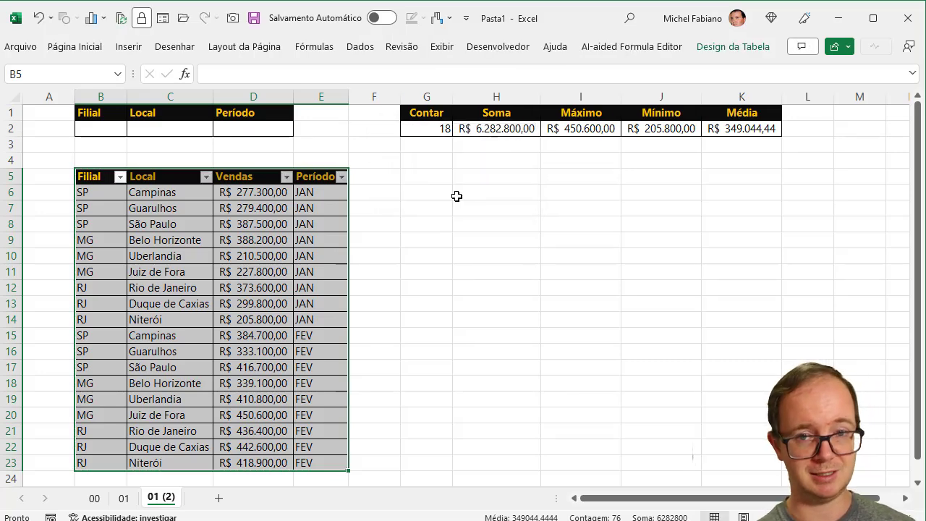
- Rewrite the Soma formula in H2 with the whole table as its database: =BDSOMA(Tabela1[#Tudo];3;B1:D2)
{"action": "left_click", "coordinate": [496, 128]}
{"action": "double_click", "coordinate": [496, 128]}
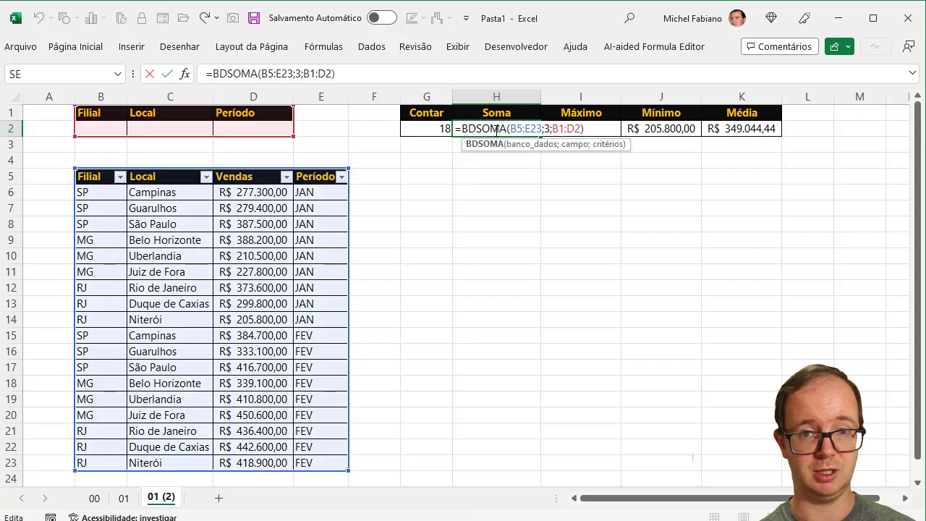
{"action": "left_click_drag", "start_coordinate": [581, 128], "coordinate": [510, 128]}
{"action": "key", "text": "BackSpace"}
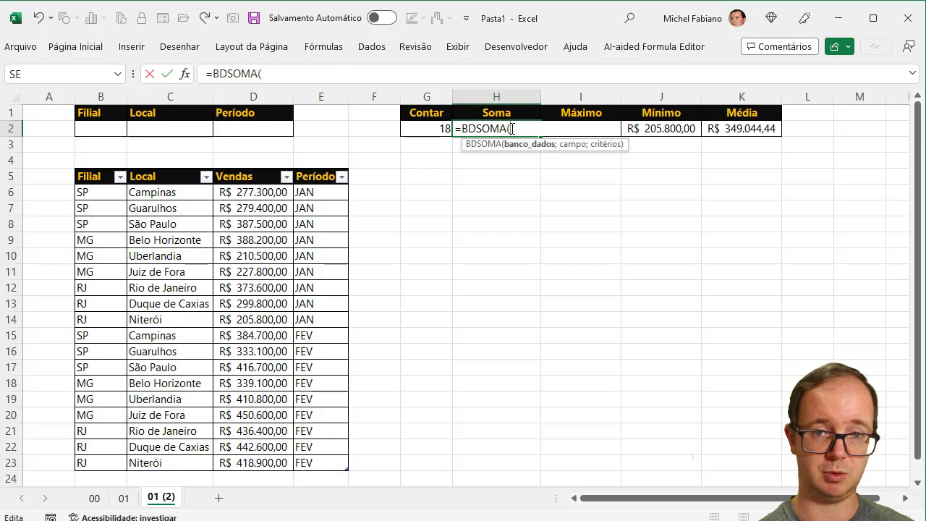
{"action": "left_click_drag", "start_coordinate": [83, 178], "coordinate": [299, 453]}
{"action": "type", "text": ";3;"}
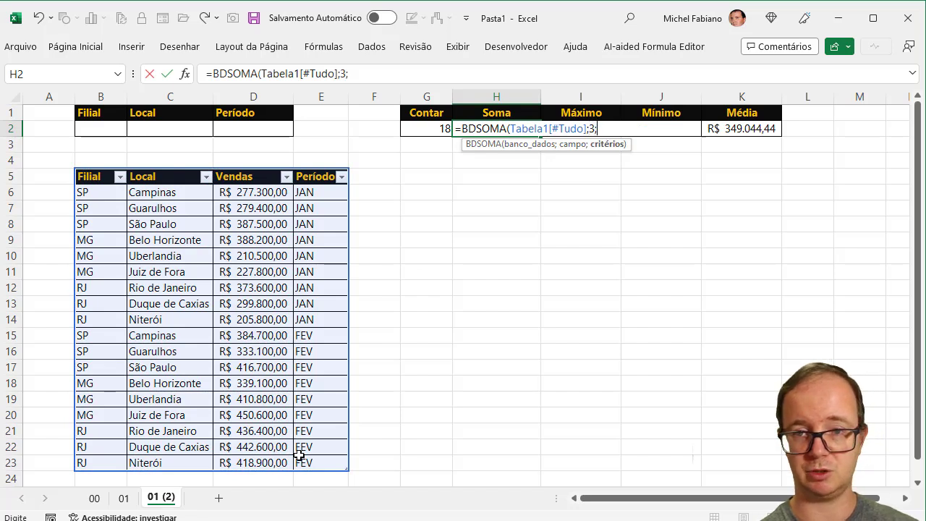
{"action": "left_click_drag", "start_coordinate": [107, 116], "coordinate": [254, 128]}
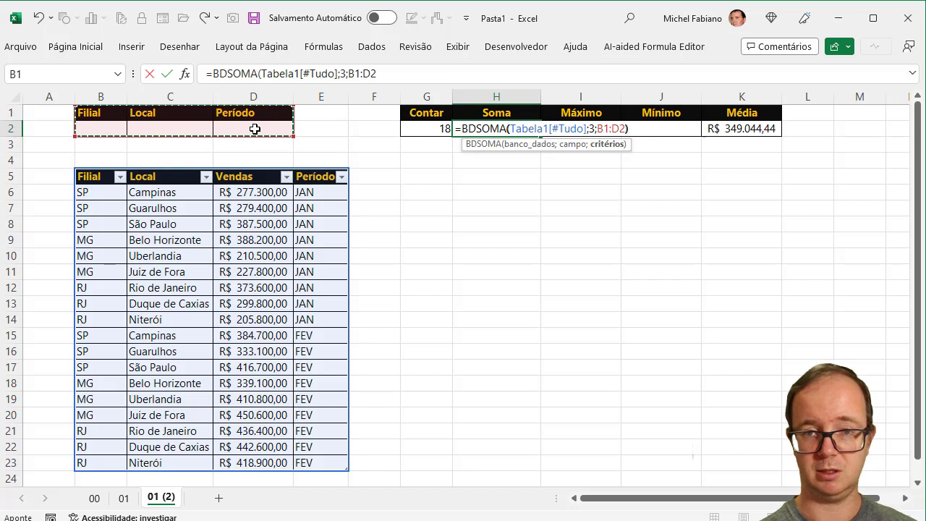
{"action": "key", "text": "Return"}
- Choose SP as the Filial criterion in B2 and check the Soma formula in H2
{"action": "key", "text": "Up"}
{"action": "key", "text": "Left"}
{"action": "key", "text": "Left"}
{"action": "key", "text": "Left"}
{"action": "key", "text": "Left"}
{"action": "key", "text": "Left"}
{"action": "key", "text": "Left"}
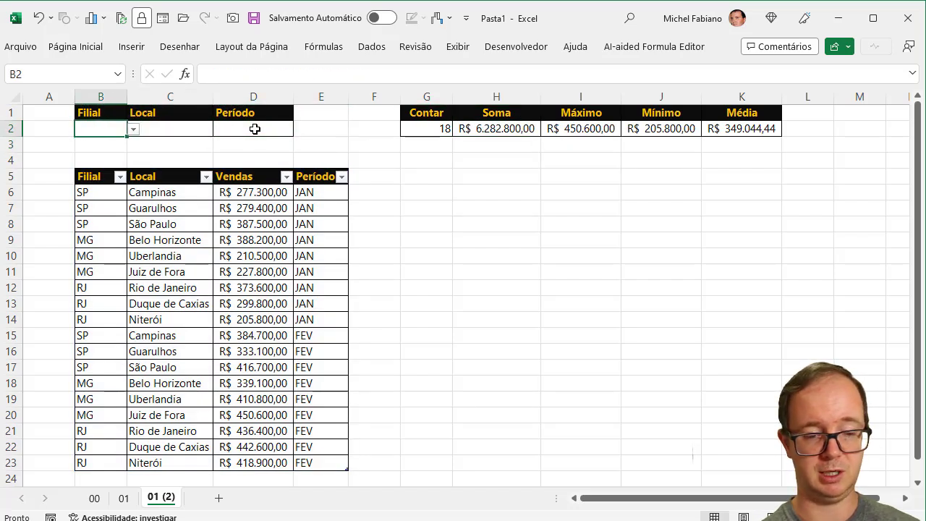
{"action": "left_click", "coordinate": [134, 129]}
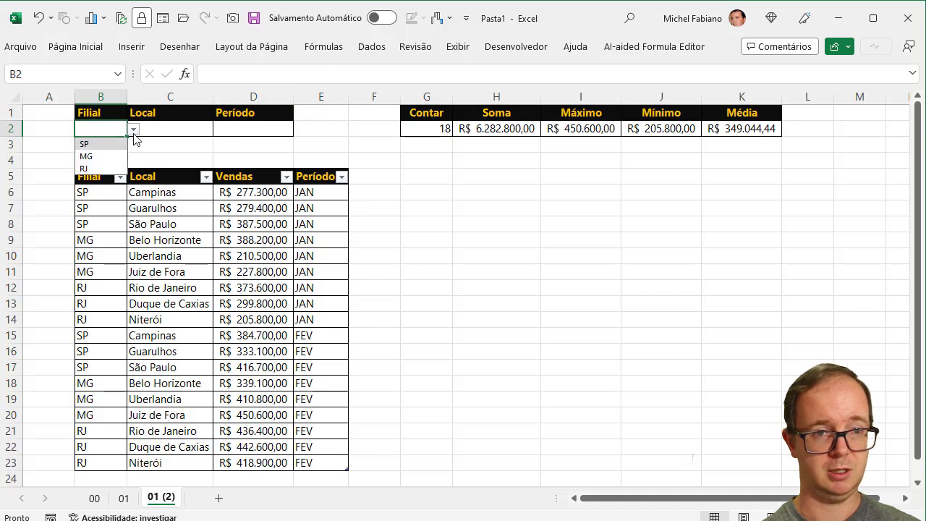
{"action": "left_click", "coordinate": [109, 146]}
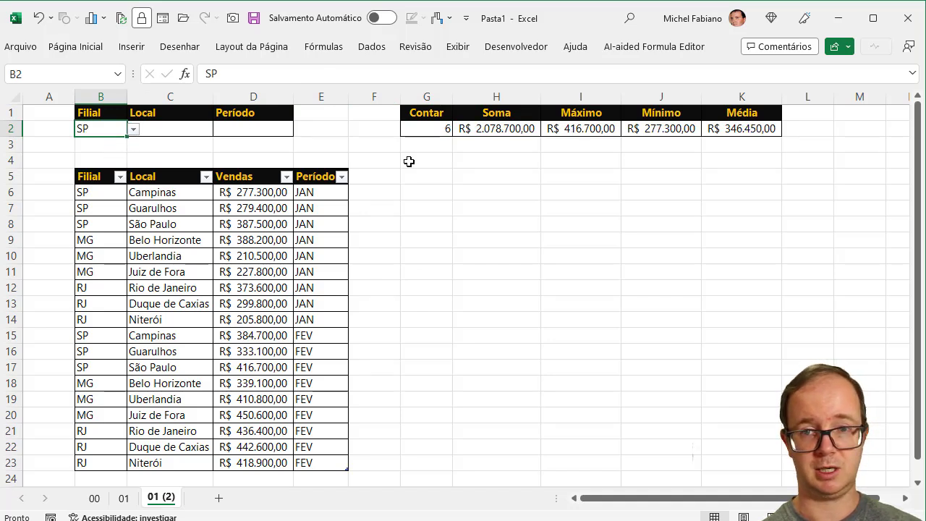
{"action": "left_click", "coordinate": [510, 128]}
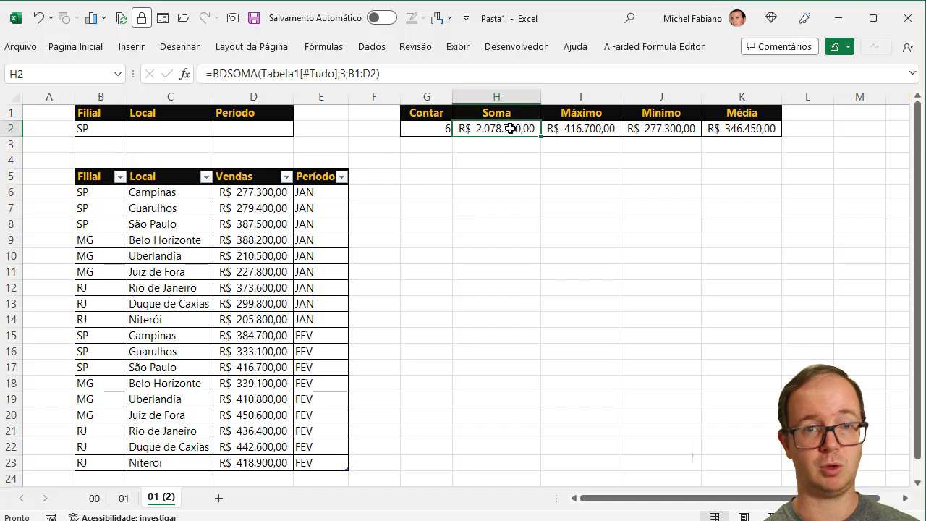